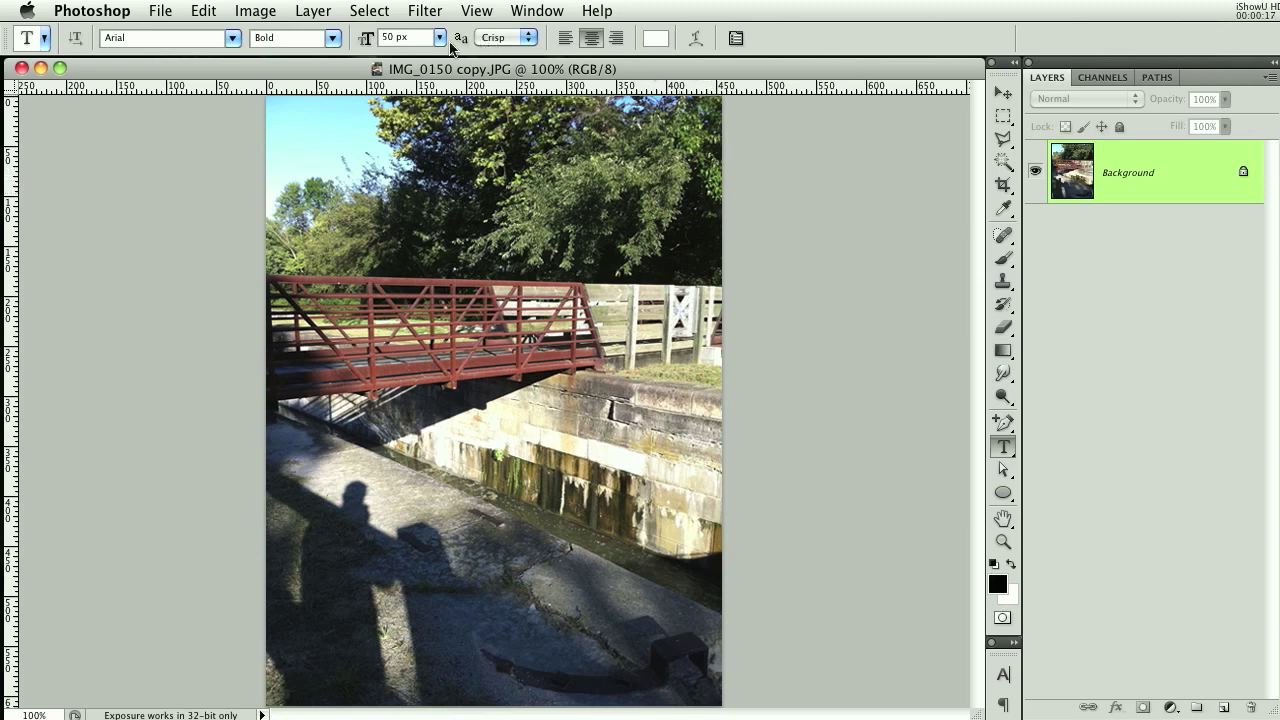
Step: Apply Unsharp Mask to the footbridge copy: Amount 31%, Radius 2.3 pixels, Threshold 59 levels
left_click(425, 11)
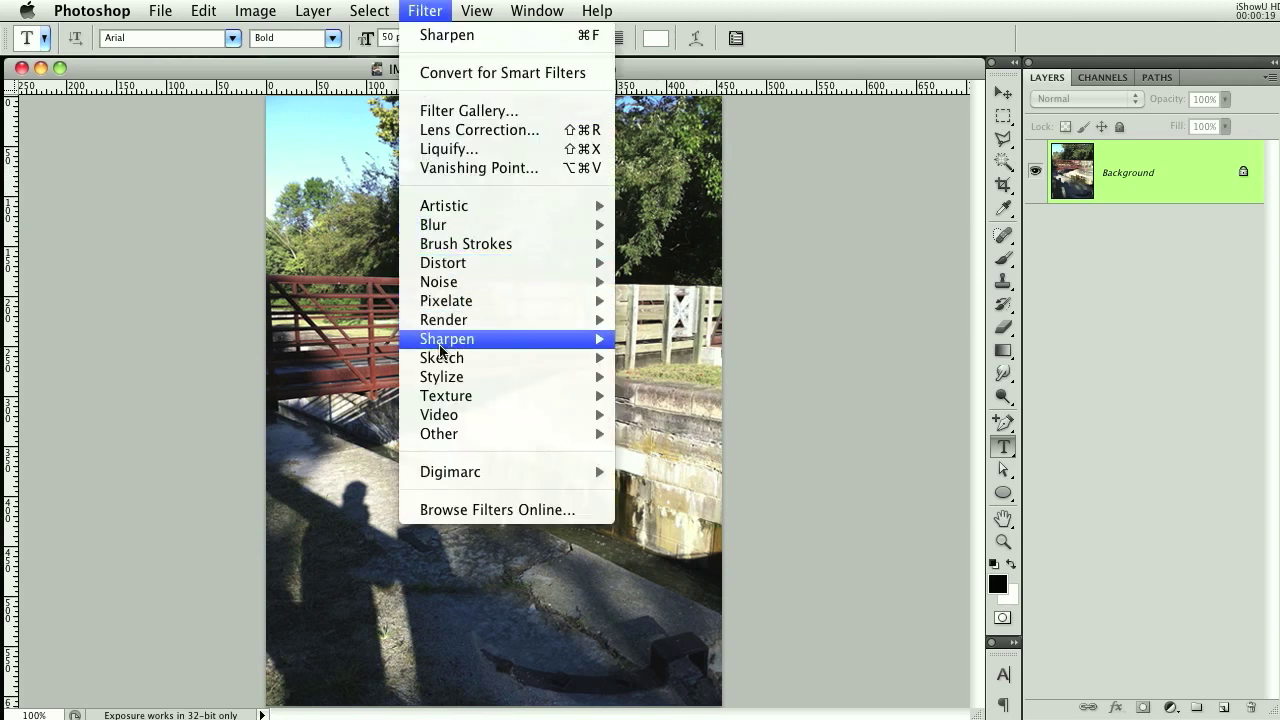
mouse_move(443, 346)
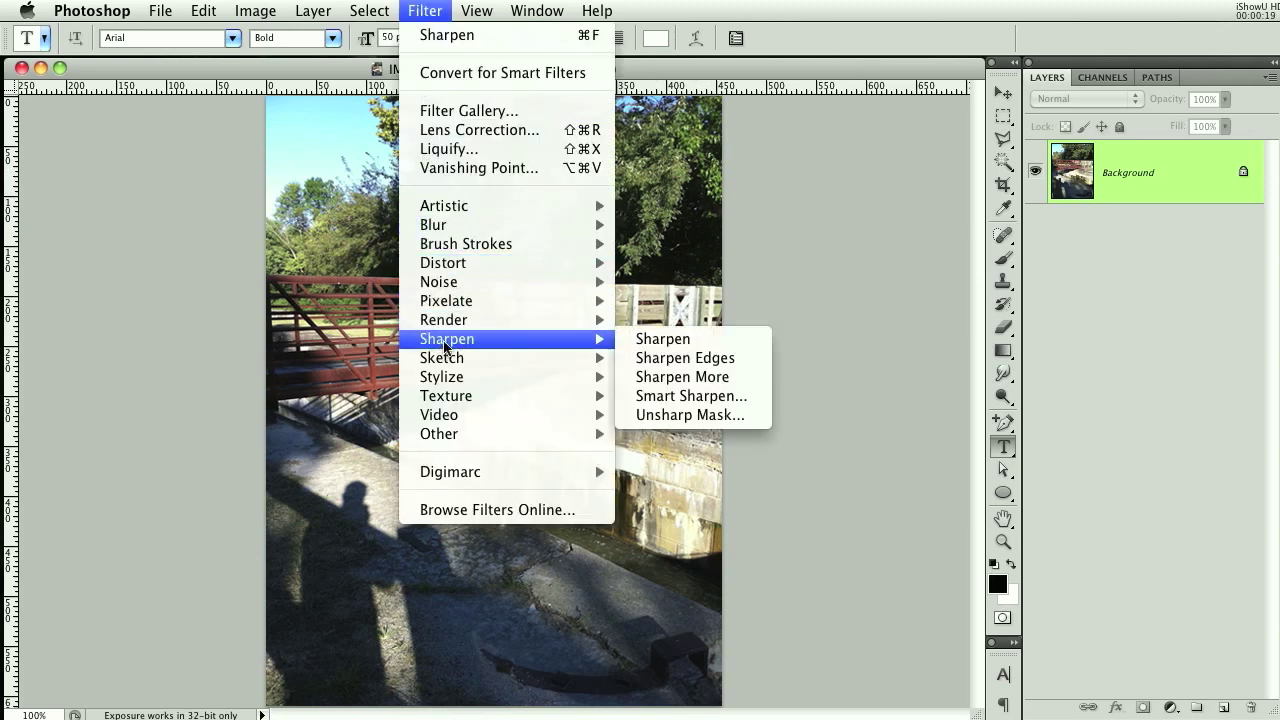
left_click(692, 418)
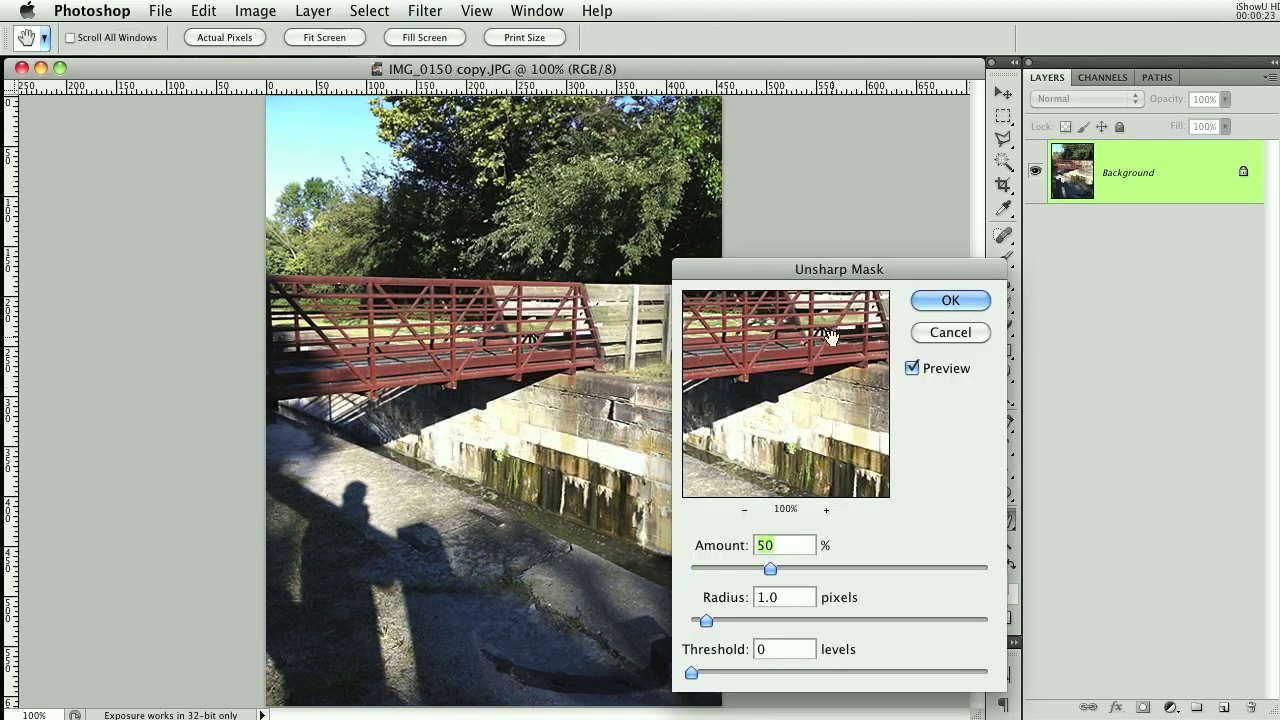
left_click_drag(864, 270, 915, 174)
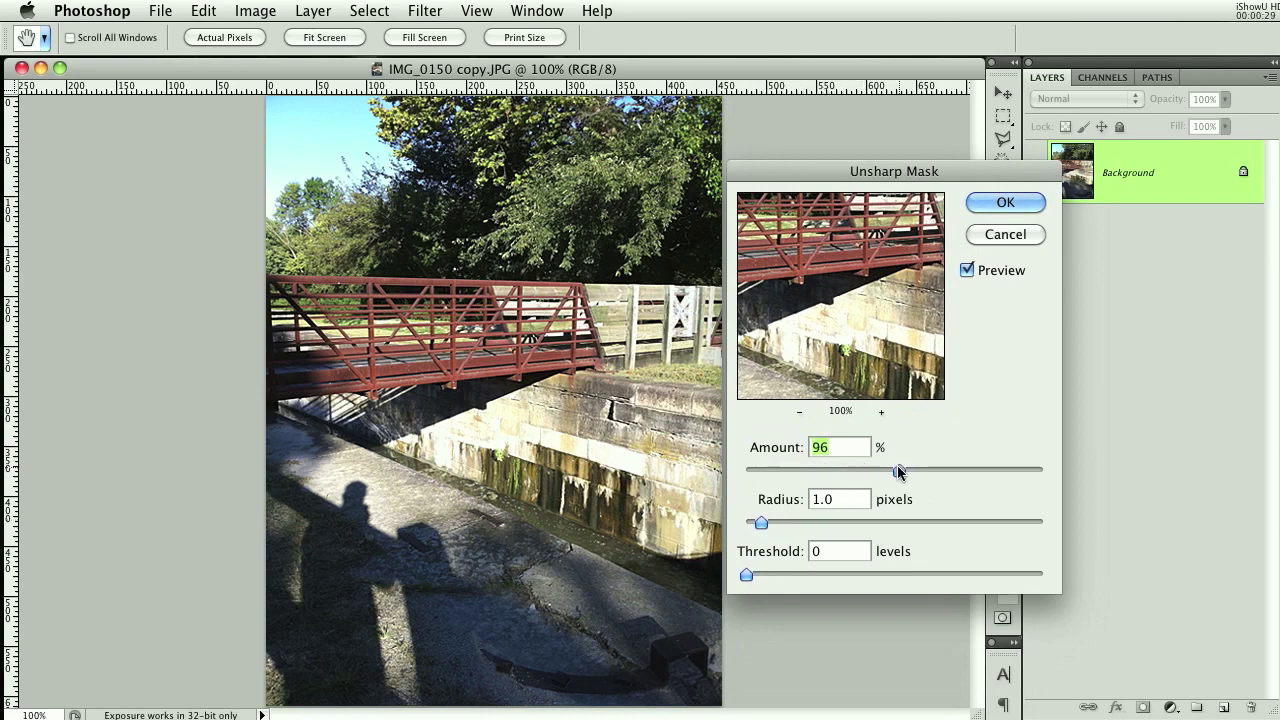
left_click_drag(761, 522, 937, 514)
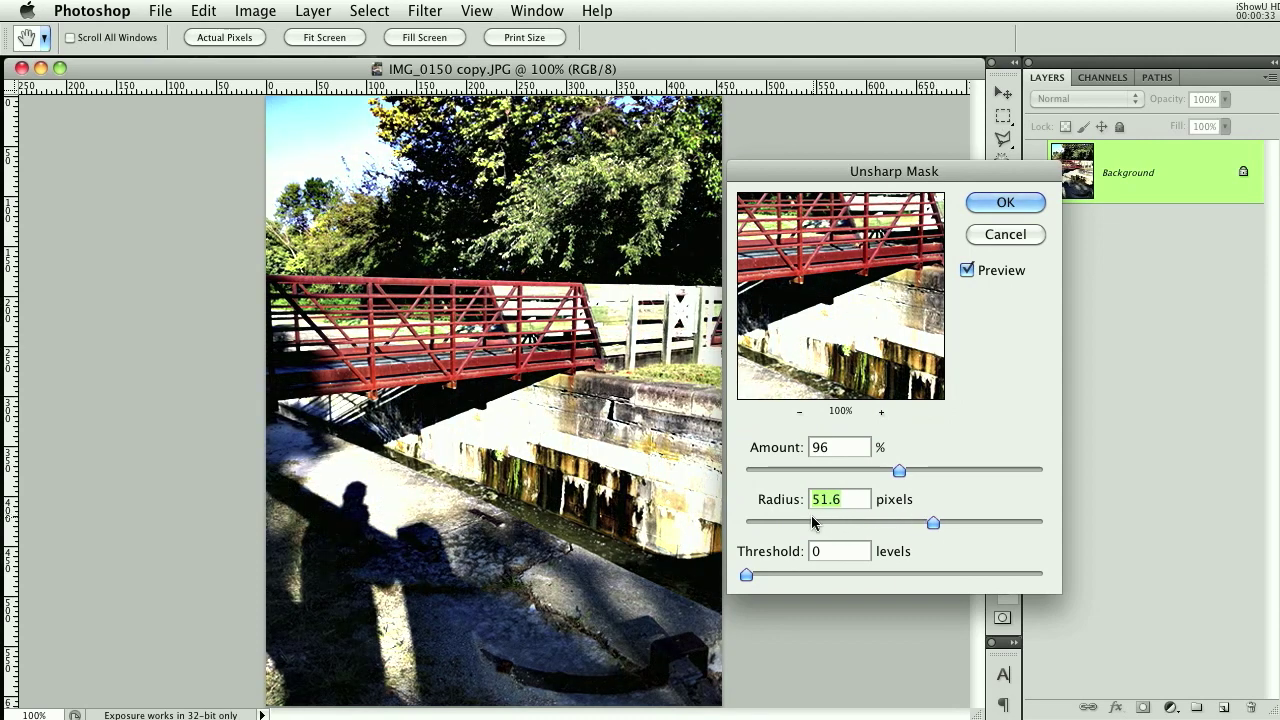
left_click_drag(771, 522, 829, 520)
left_click(779, 521)
left_click_drag(748, 575, 840, 571)
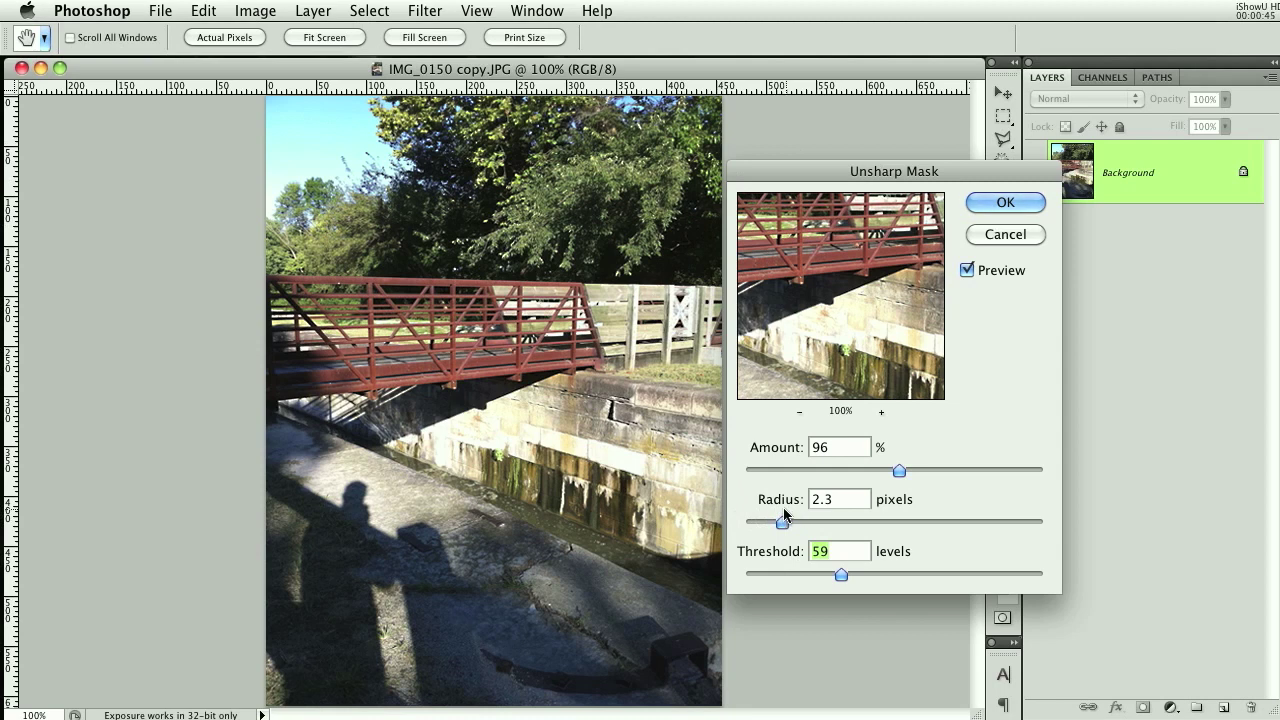
left_click_drag(818, 470, 794, 470)
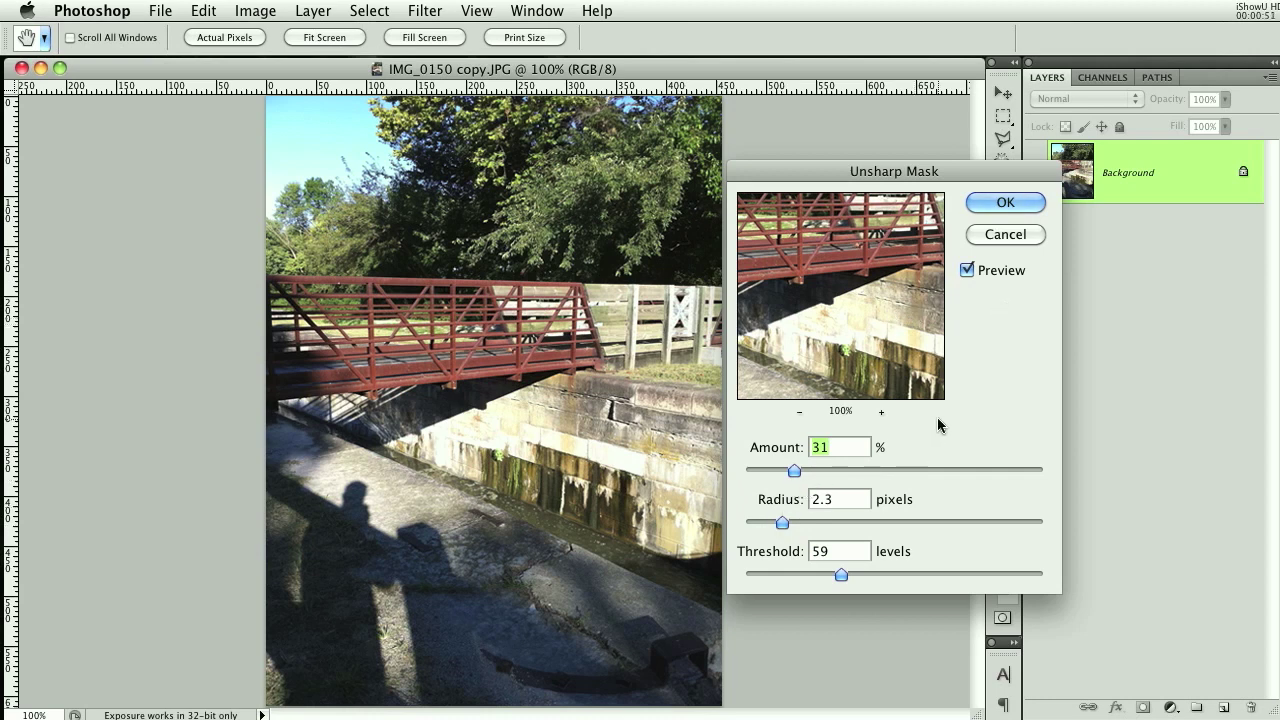
left_click(1012, 203)
Step: Place IMG_0150.JPG beside the copy and duplicate its Background layer
key("t")
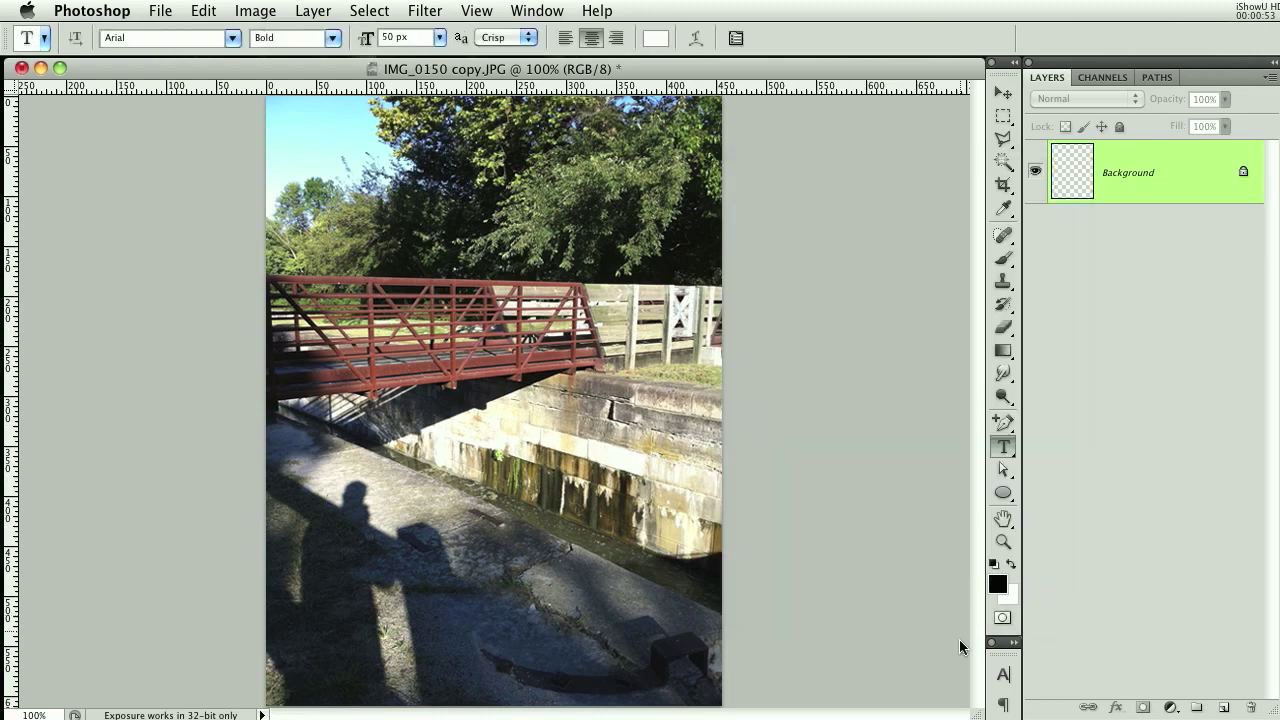
left_click_drag(975, 713, 646, 690)
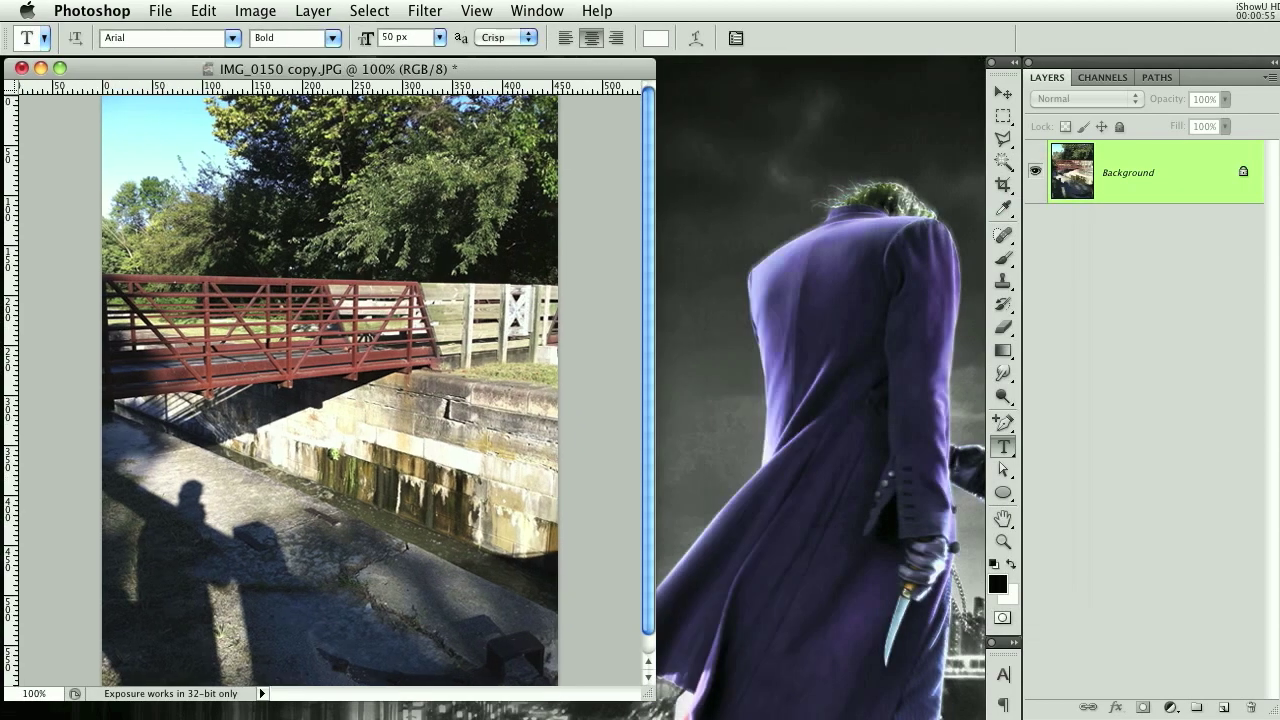
key("ctrl+Tab")
left_click_drag(443, 78, 716, 75)
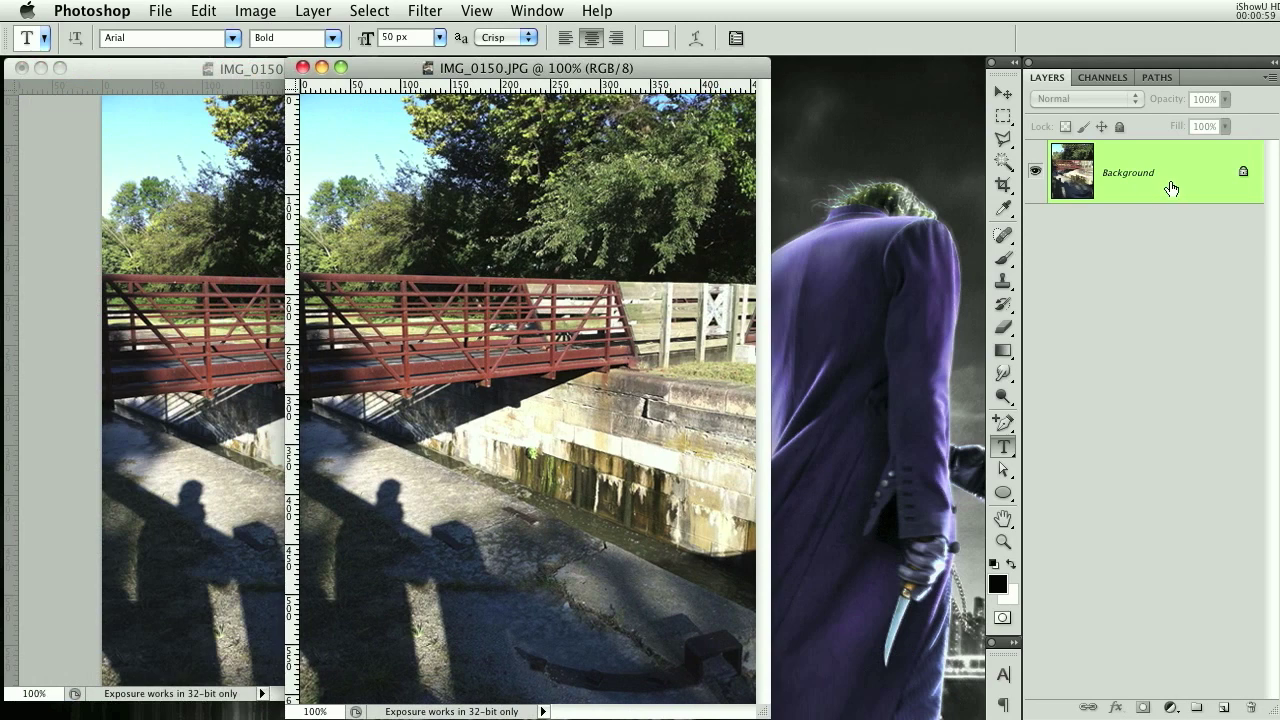
left_click_drag(1171, 188, 1224, 707)
Step: Apply the High Pass filter to the duplicate layer with a 1.4-pixel radius
left_click(428, 12)
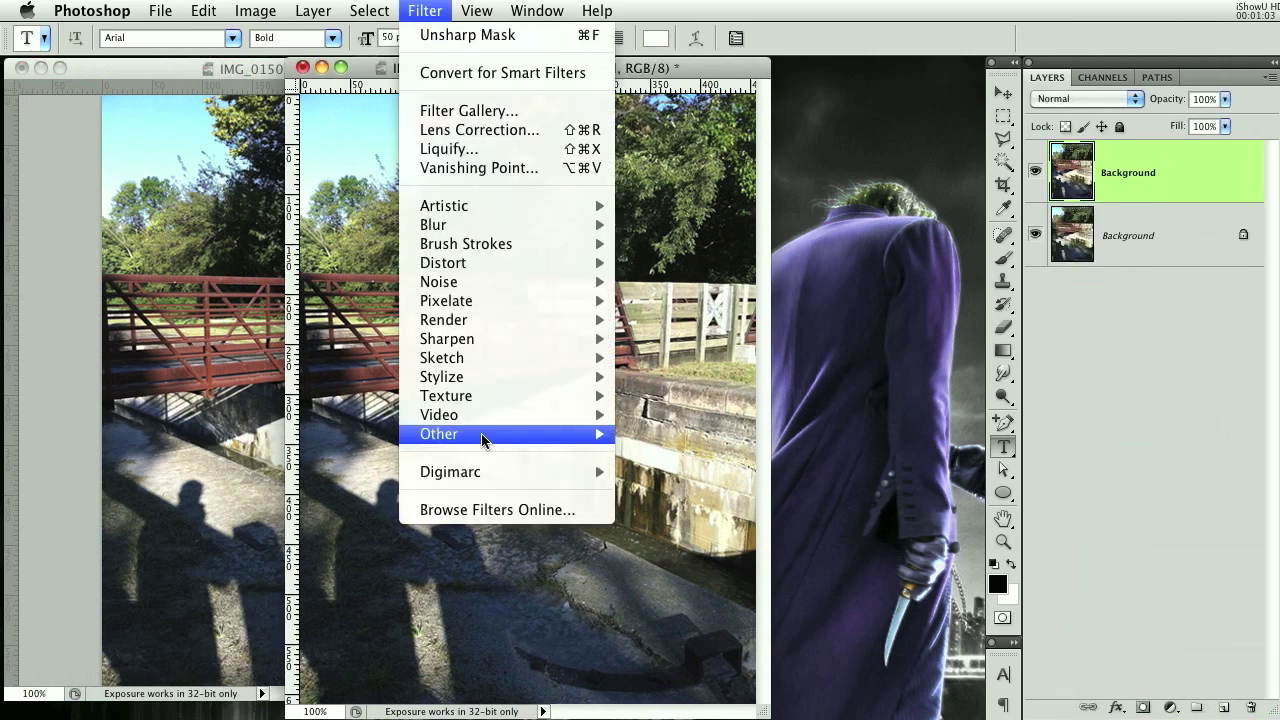
mouse_move(484, 438)
left_click(672, 453)
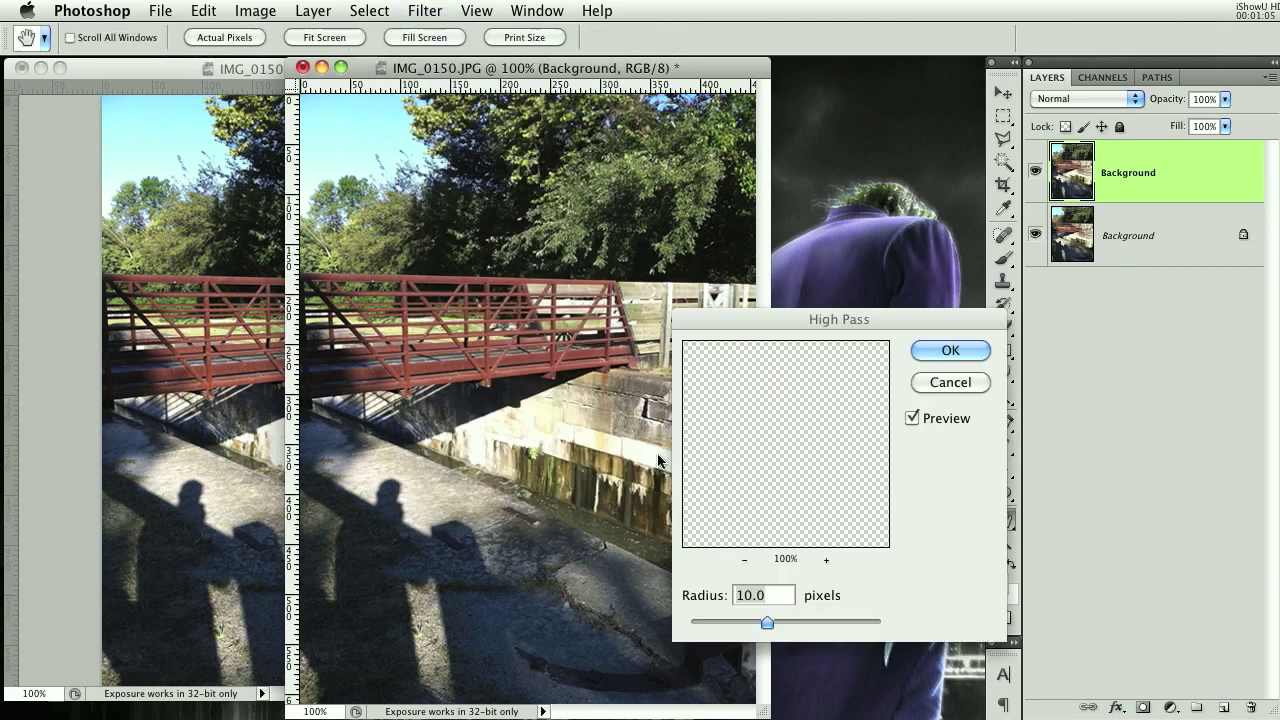
left_click_drag(841, 327, 836, 236)
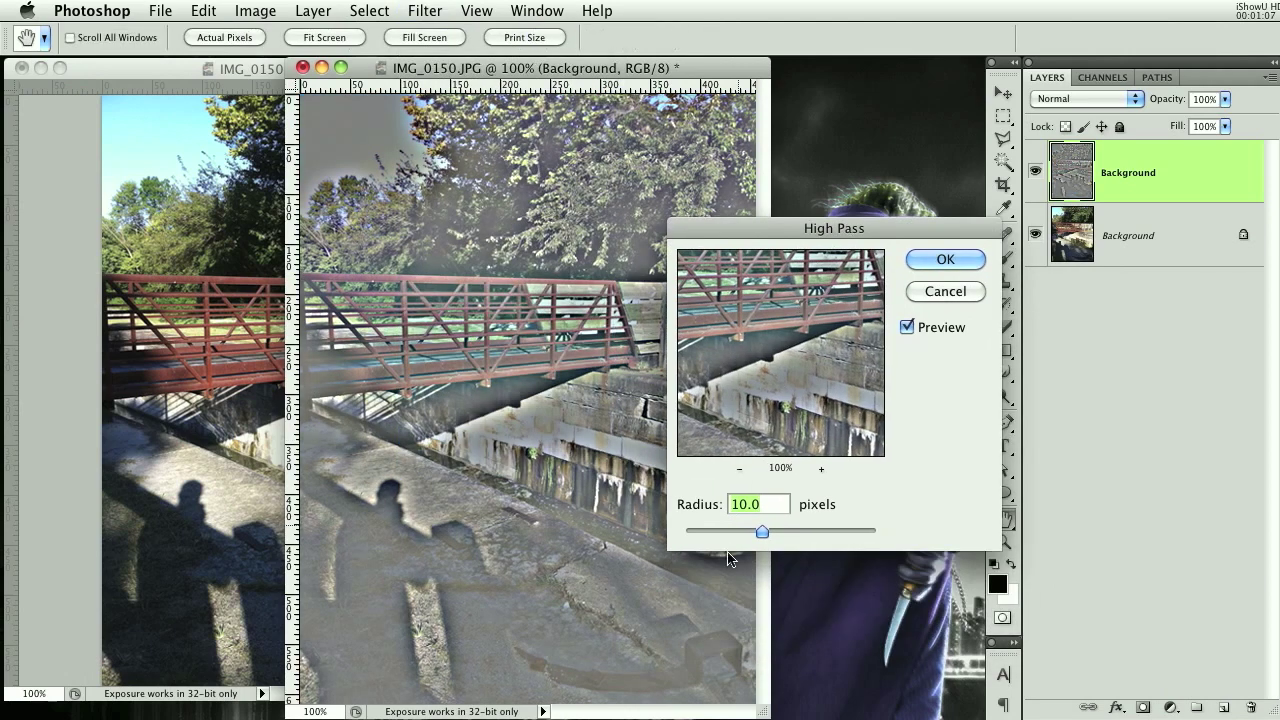
left_click_drag(736, 535, 707, 534)
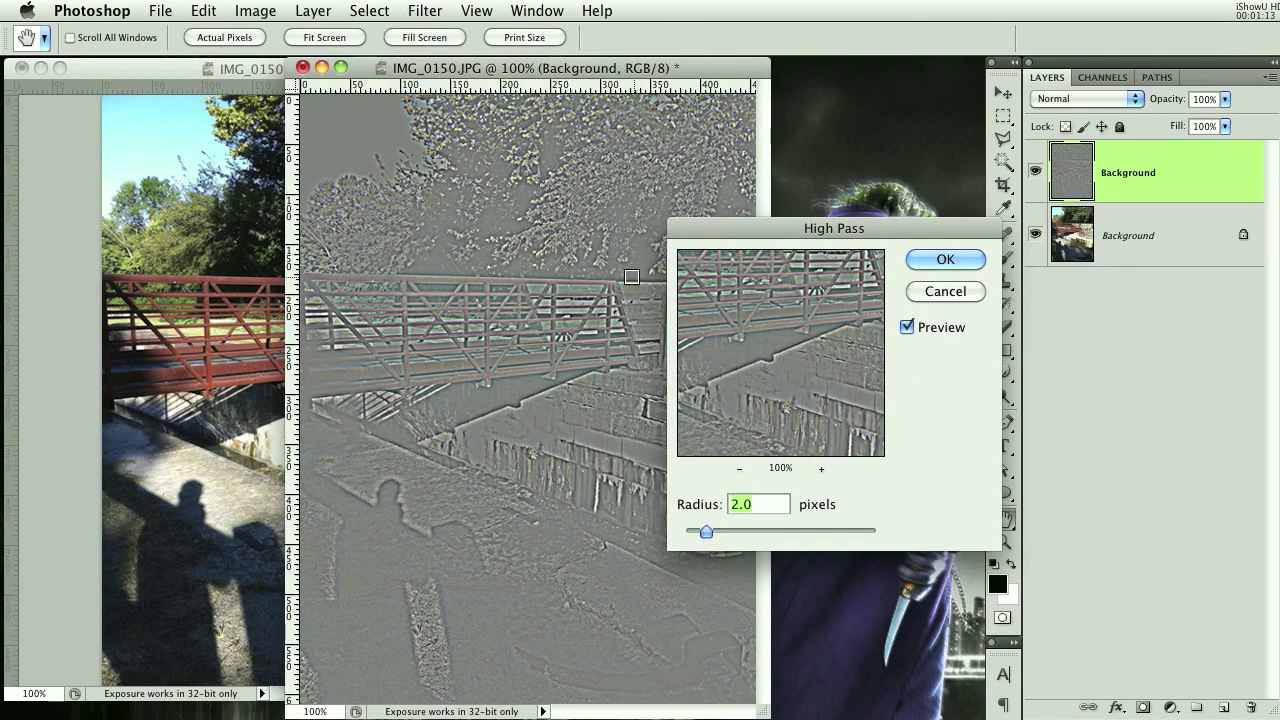
left_click_drag(704, 532, 698, 532)
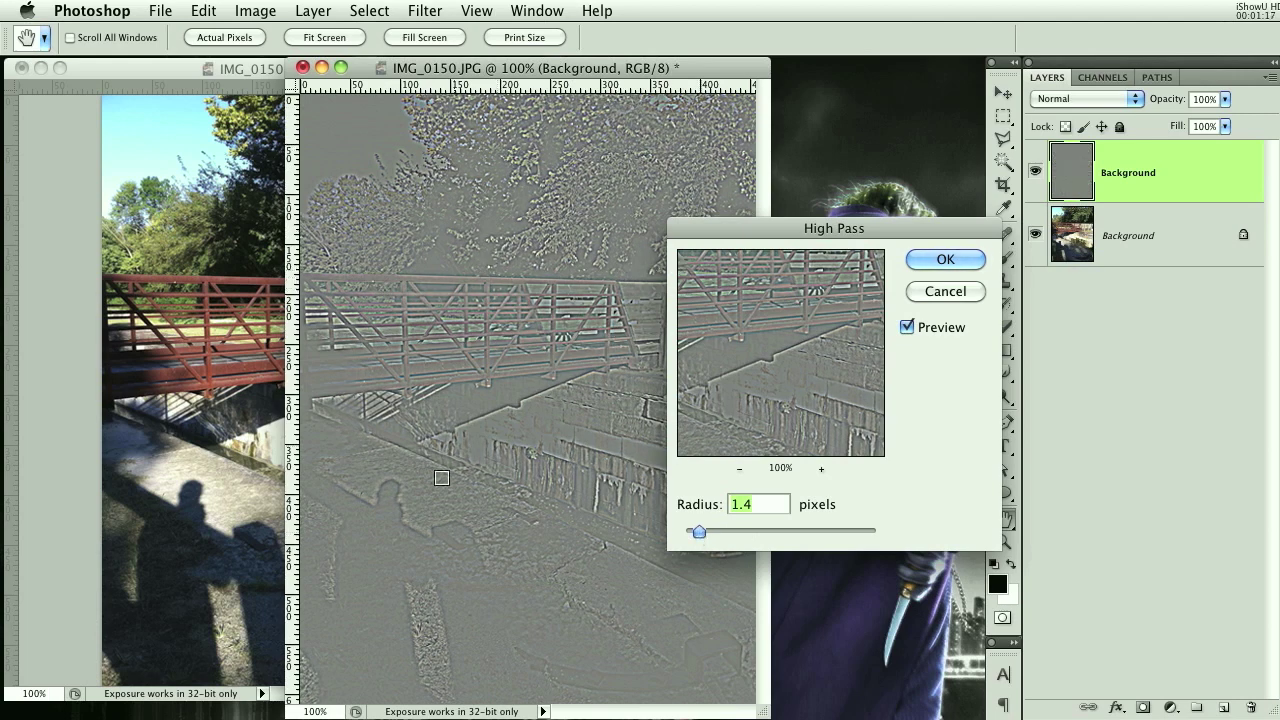
left_click(939, 260)
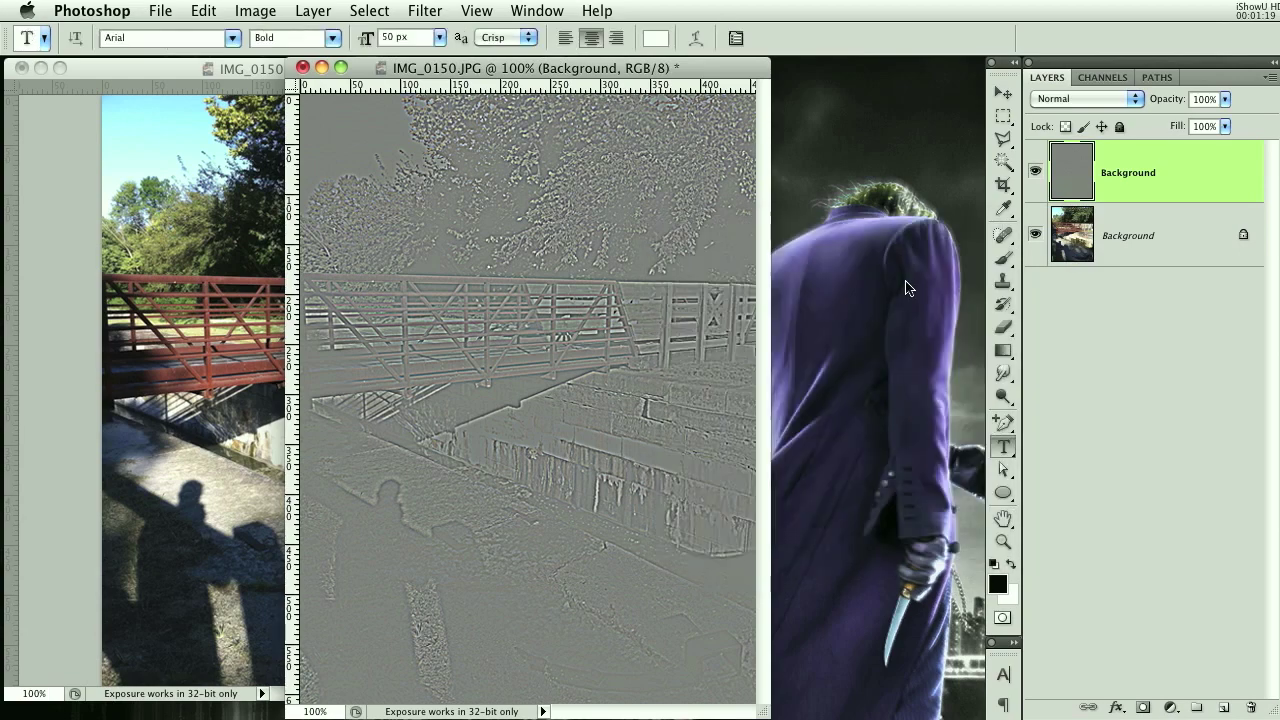
Step: Set the High Pass layer to Overlay blending, then toggle its visibility to compare, leaving it shown
left_click(1083, 100)
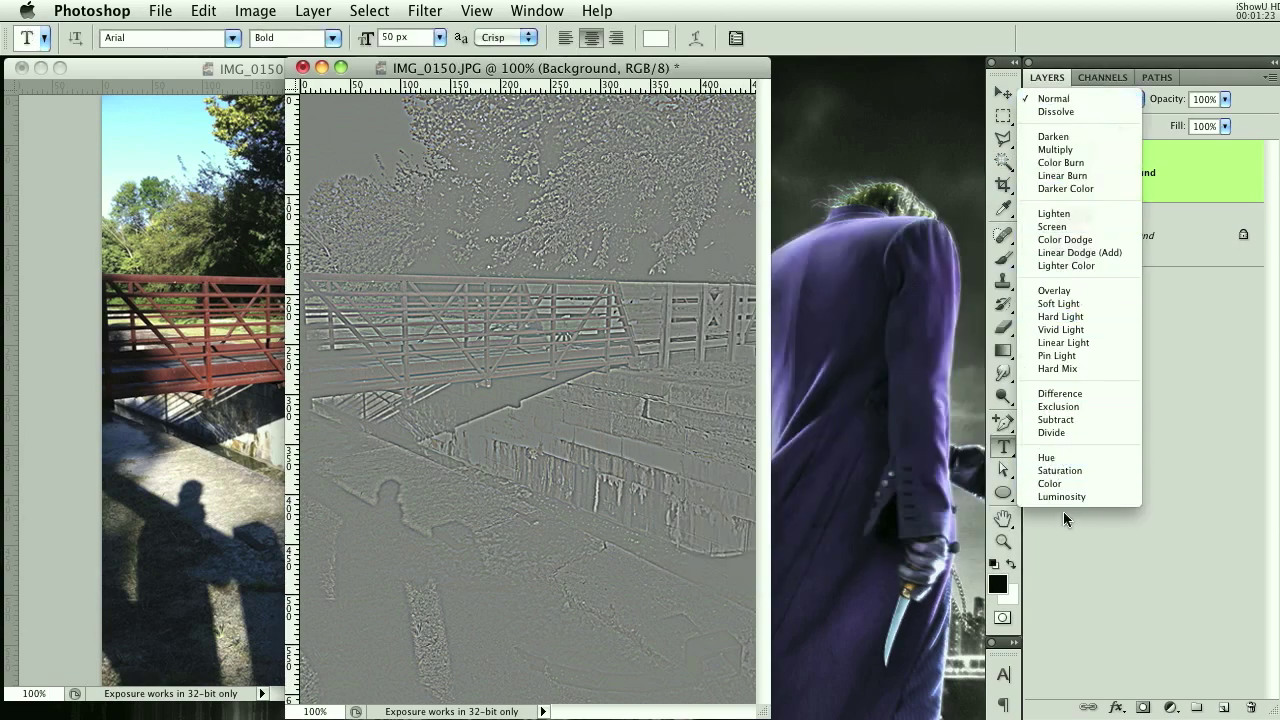
left_click(1058, 290)
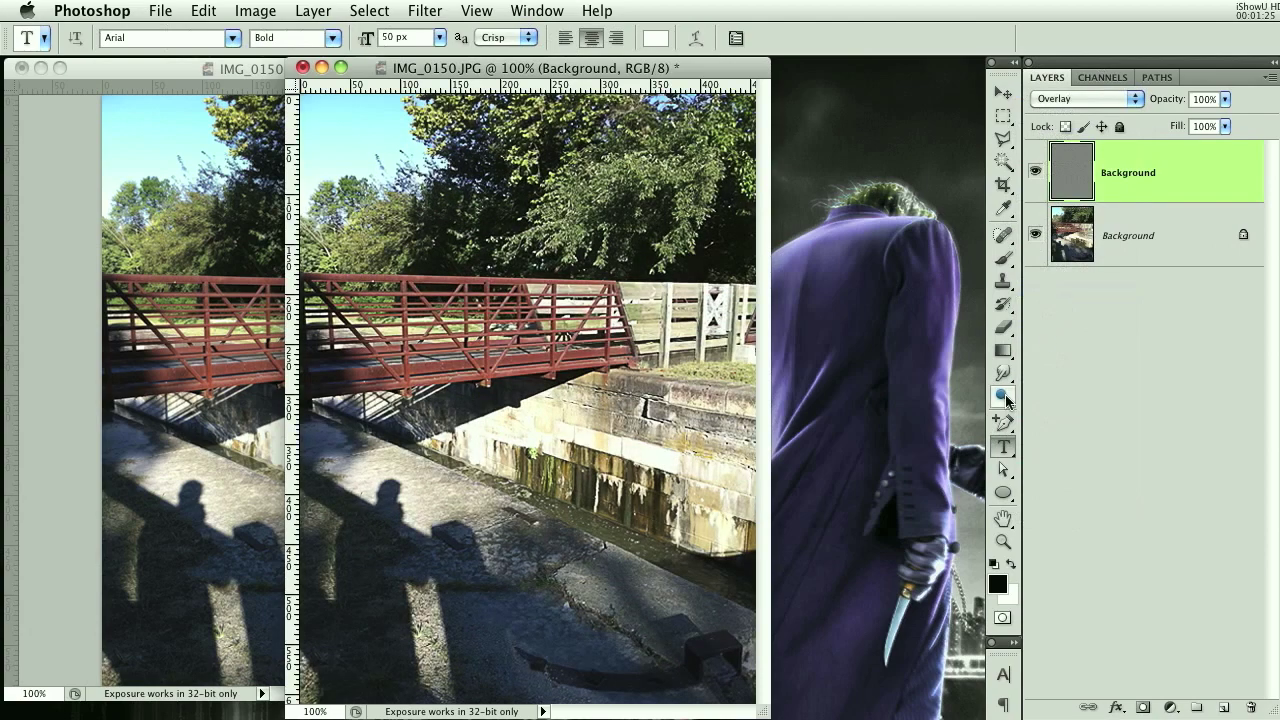
left_click(1036, 172)
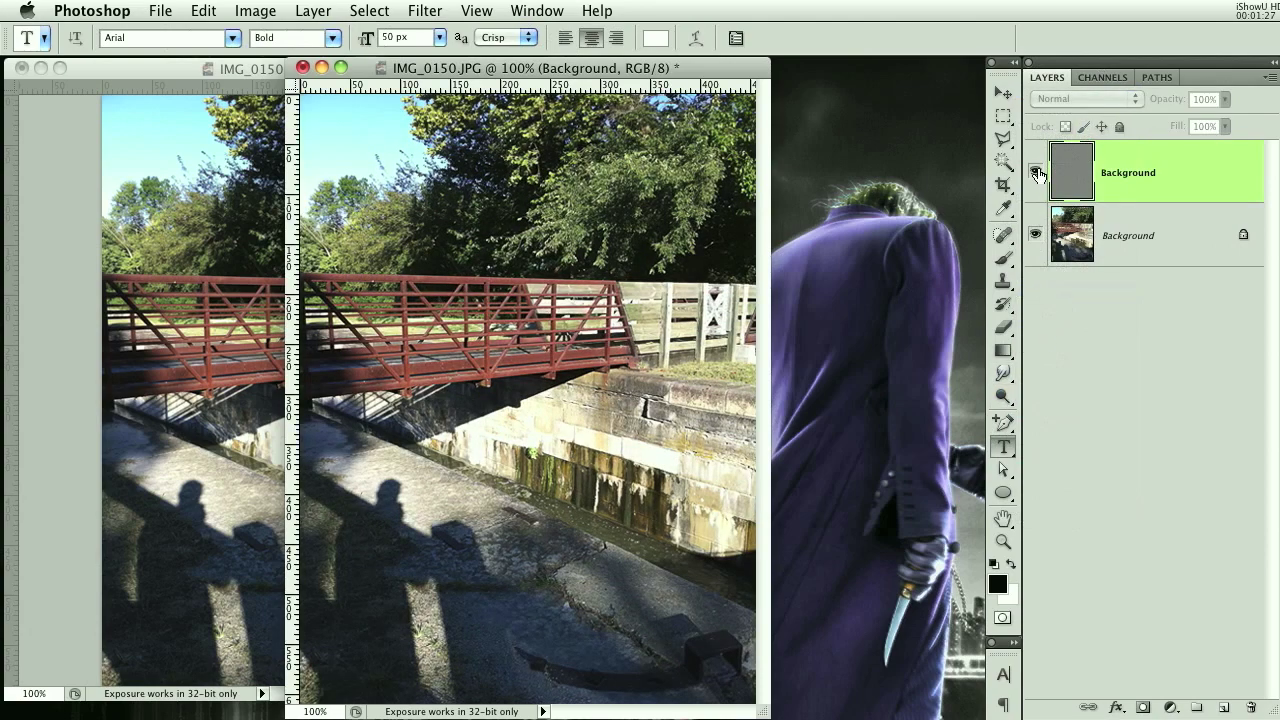
left_click(1036, 172)
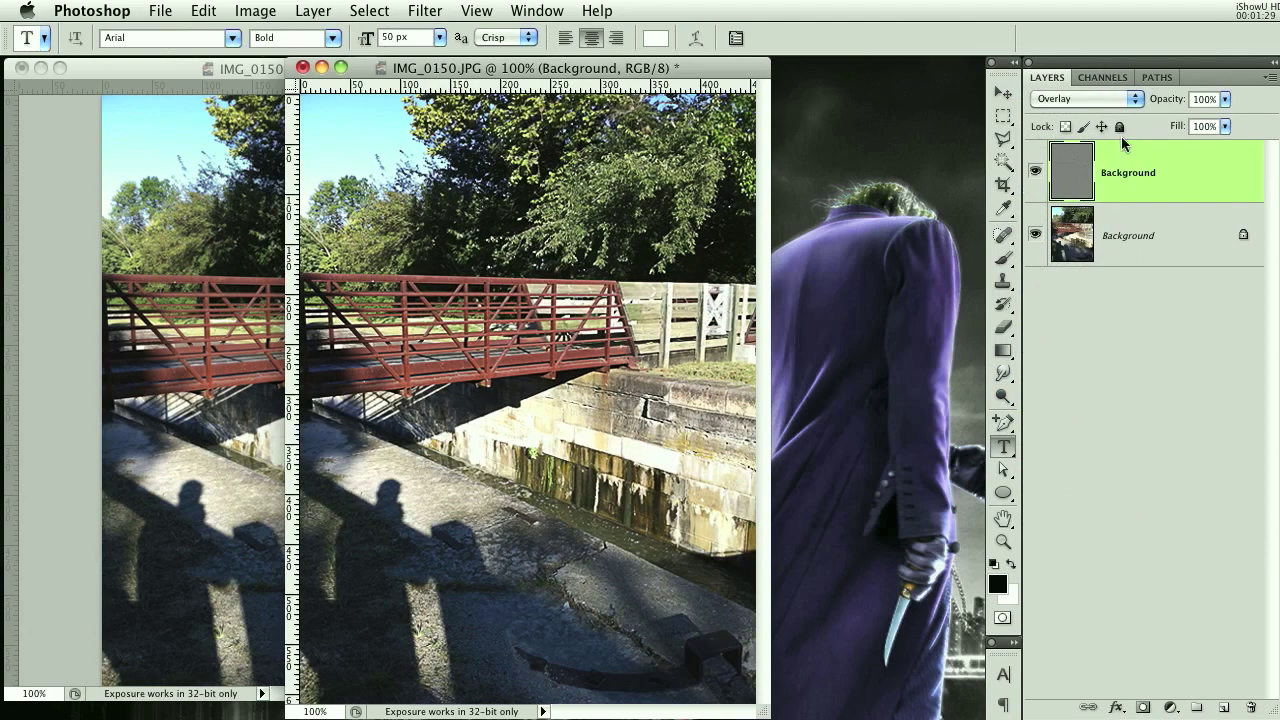
left_click(1036, 172)
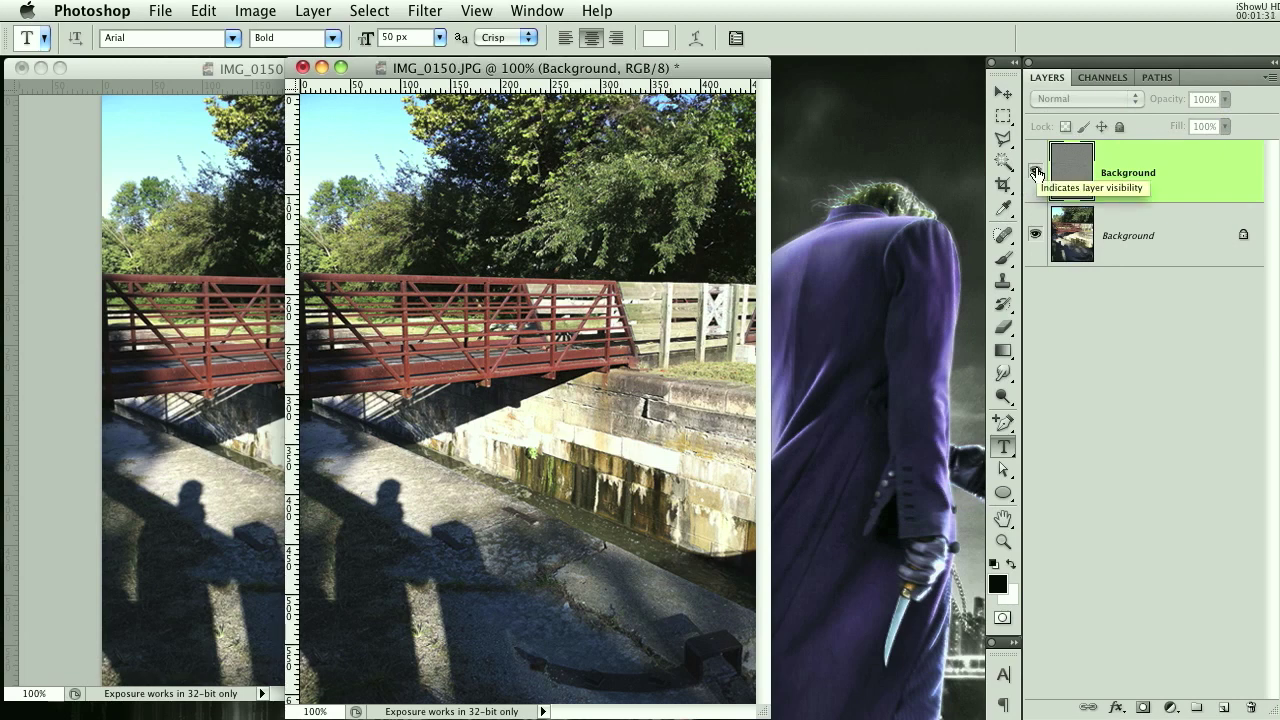
left_click(1036, 172)
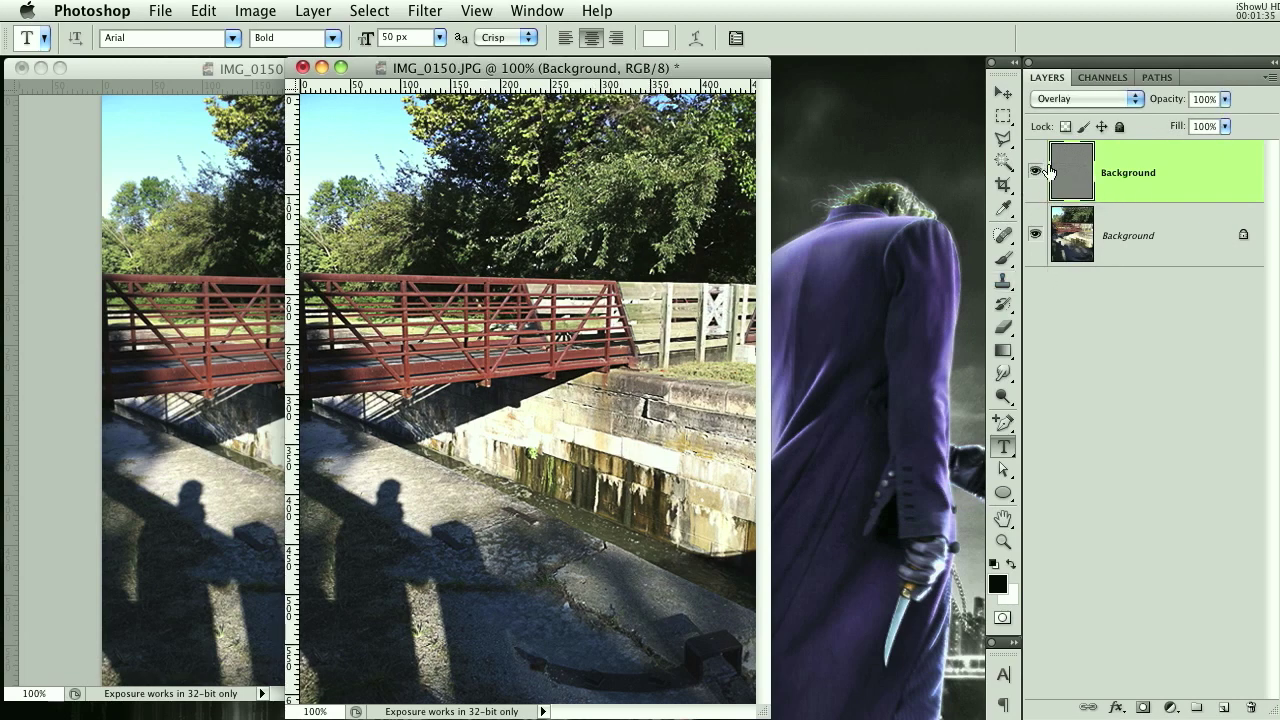
Step: Add a layer mask painted black with the Brush, compare, and minimize the first photo's window
left_click(1141, 708)
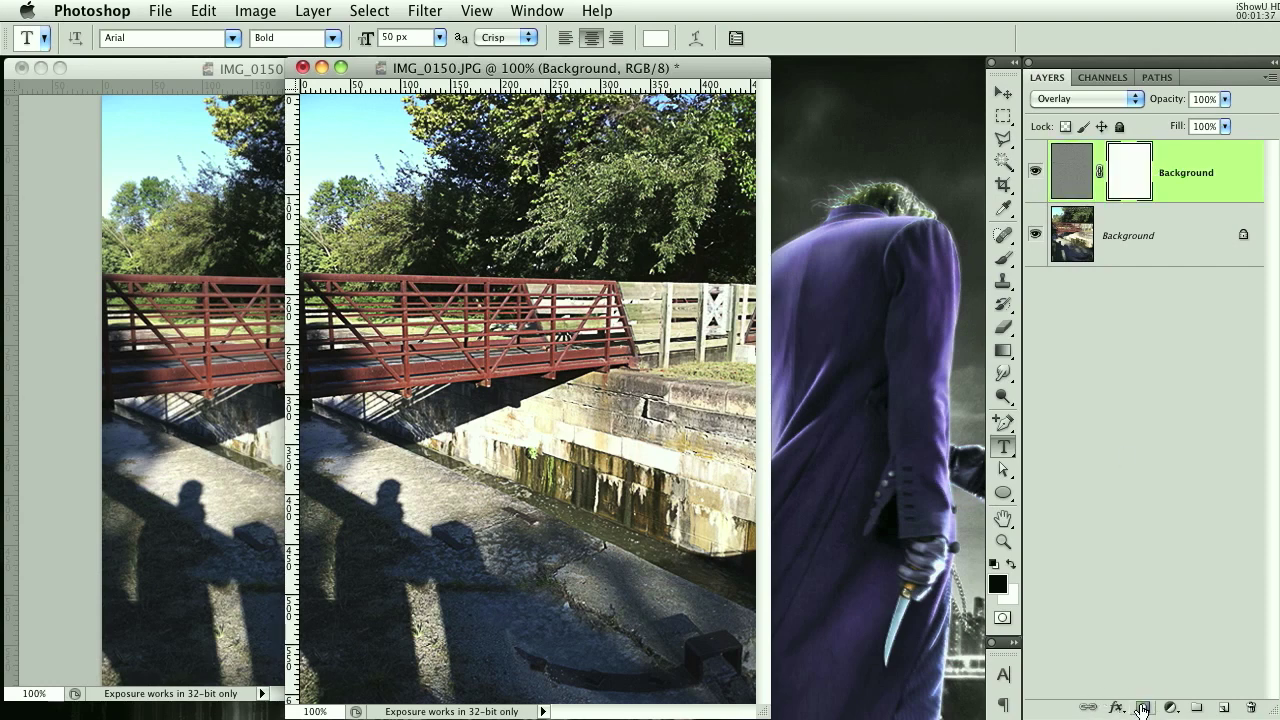
left_click(1003, 258)
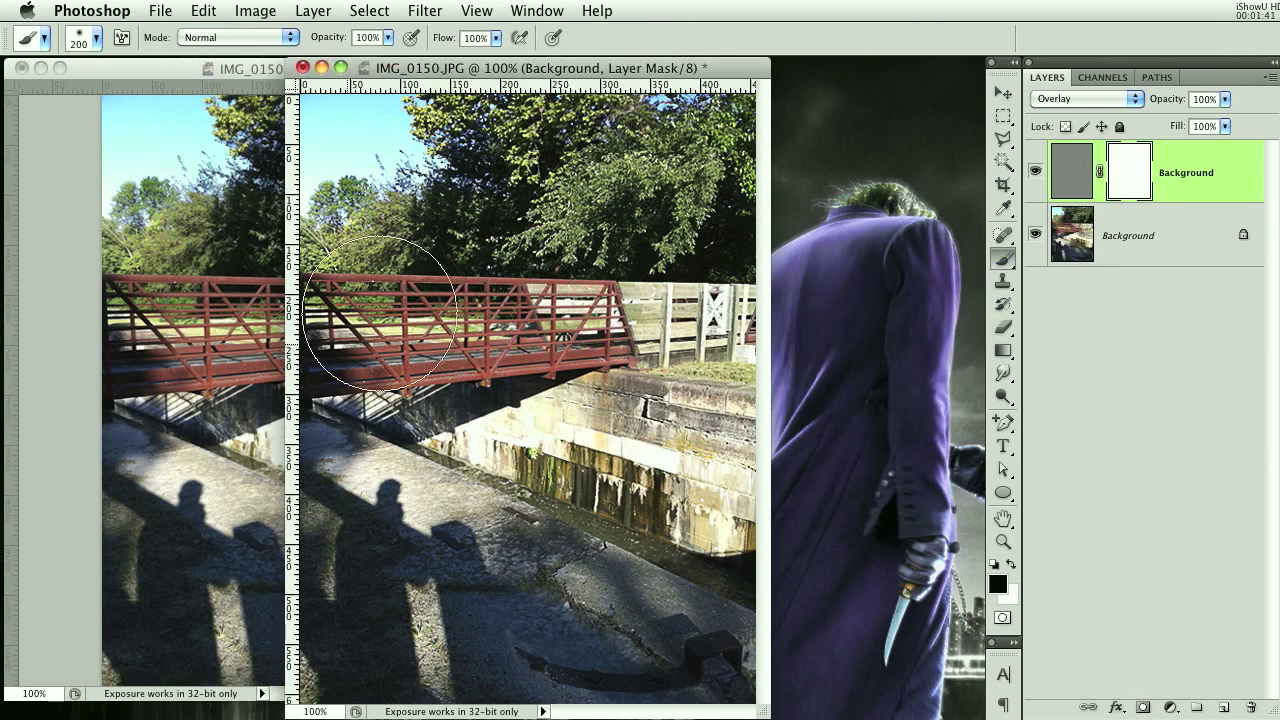
mouse_move(380, 612)
left_mouse_down()
mouse_move(659, 277)
mouse_move(680, 475)
left_mouse_up()
left_click(1034, 172)
left_click(1034, 172)
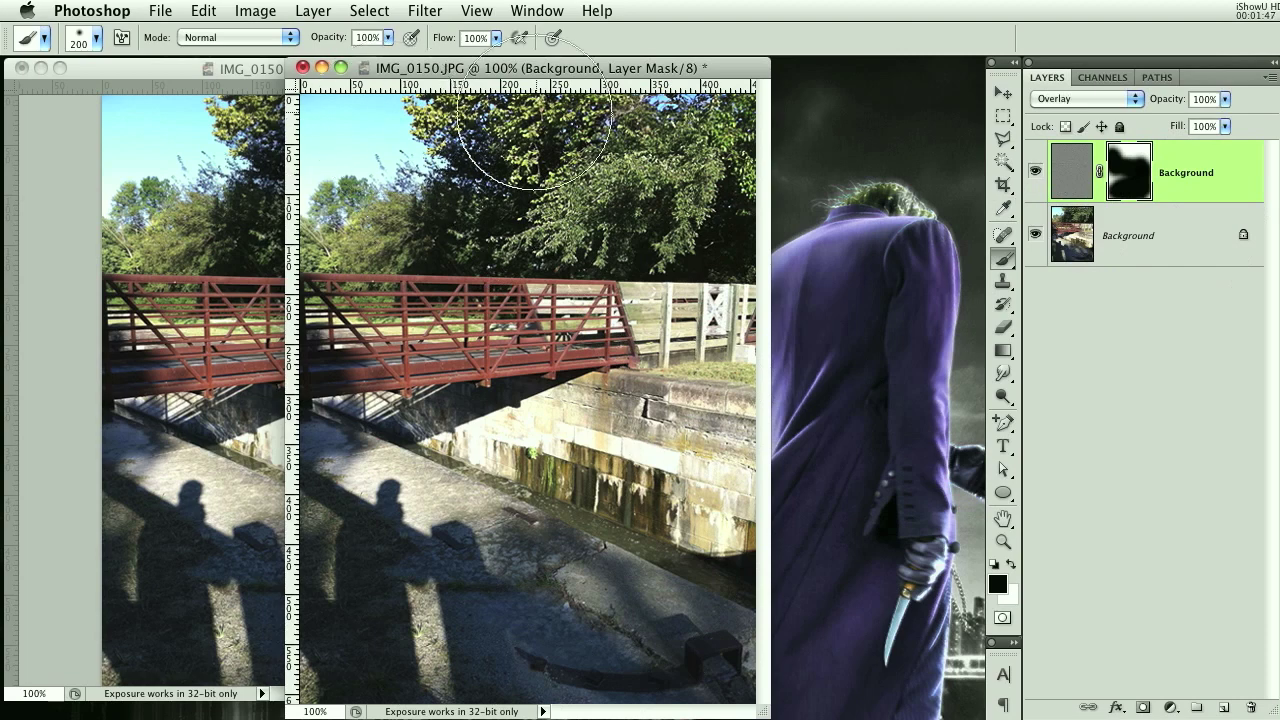
left_click(321, 67)
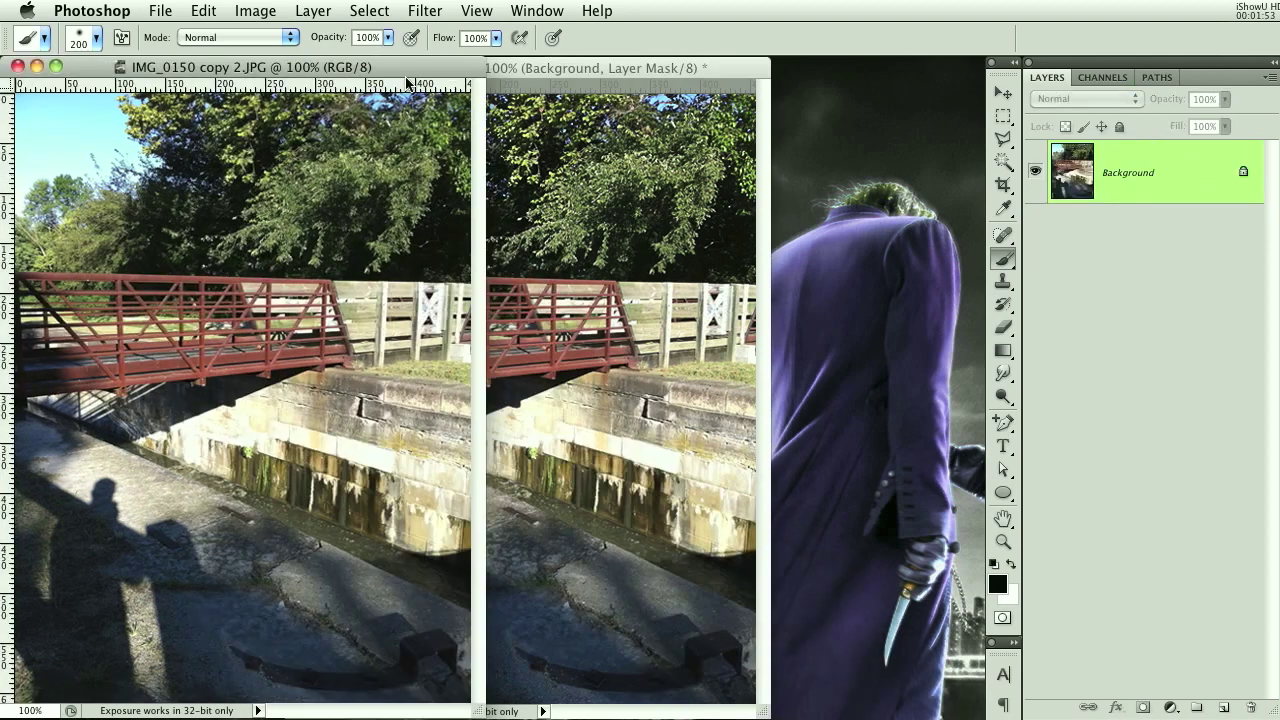
Step: Centre IMG_0150 copy 2.JPG, apply Filter > Sharpen > Sharpen, and duplicate its Background layer
left_click_drag(380, 74, 724, 62)
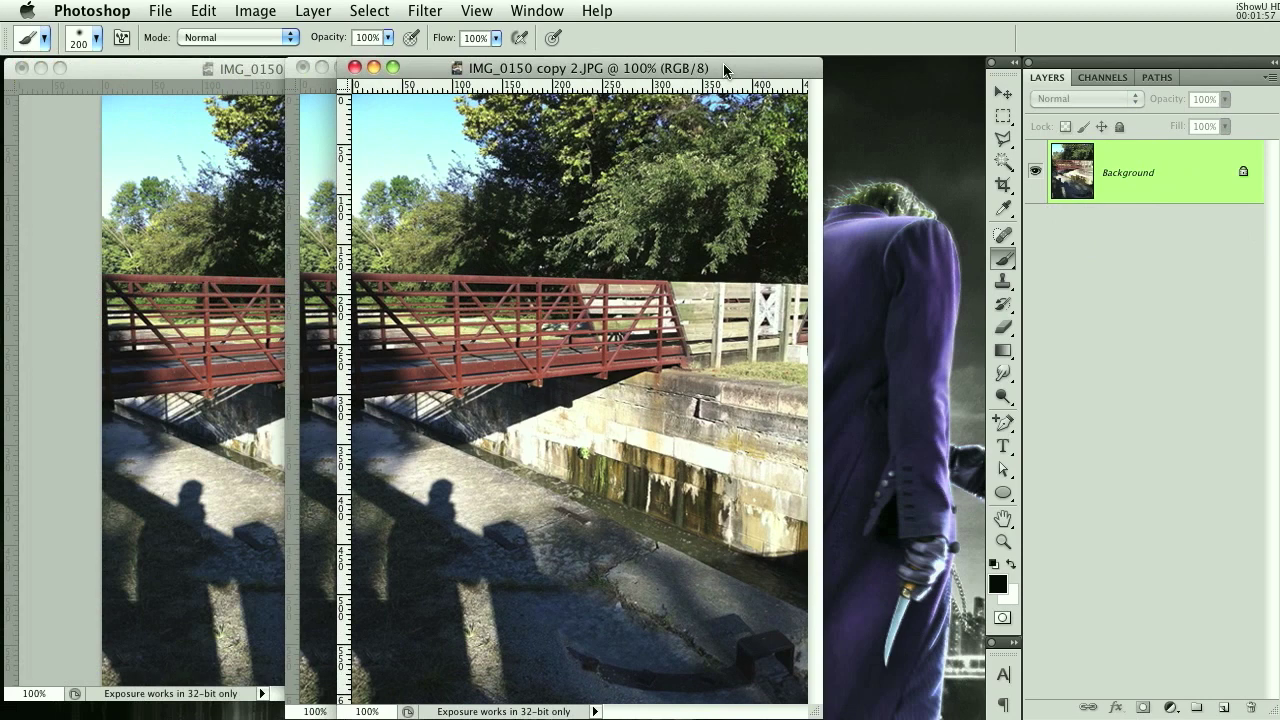
left_click(423, 11)
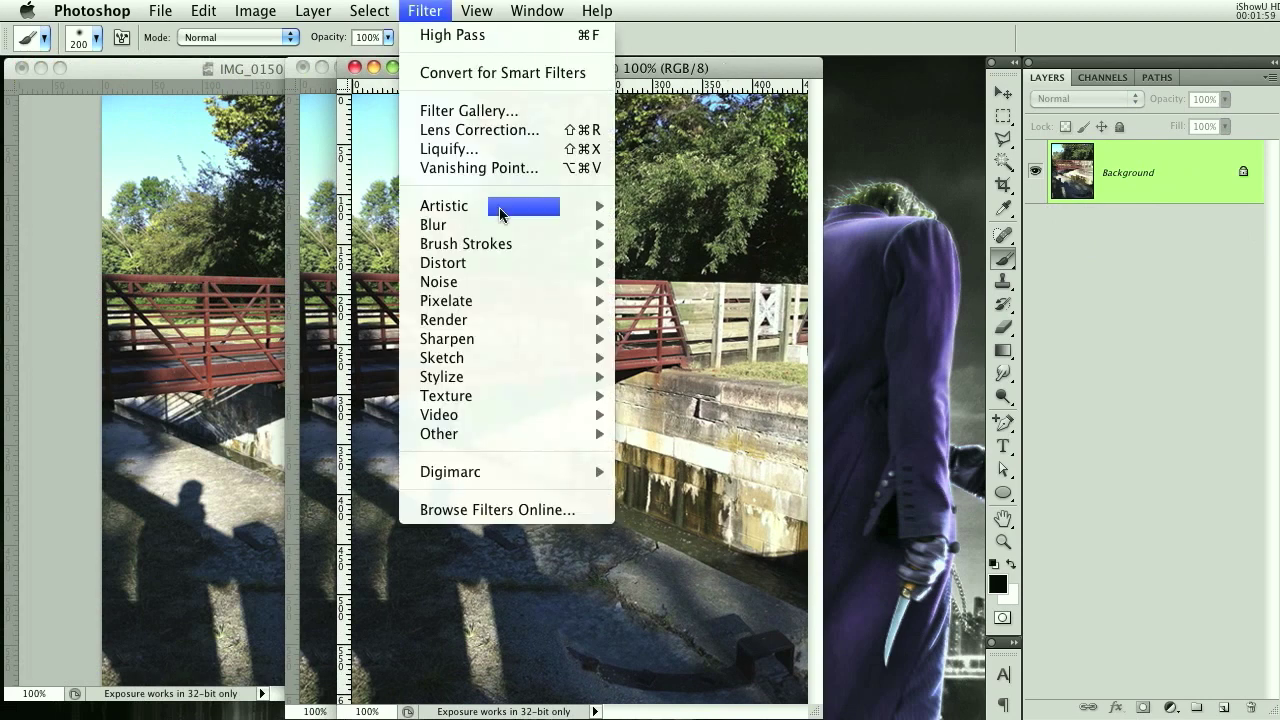
mouse_move(506, 338)
left_click(663, 339)
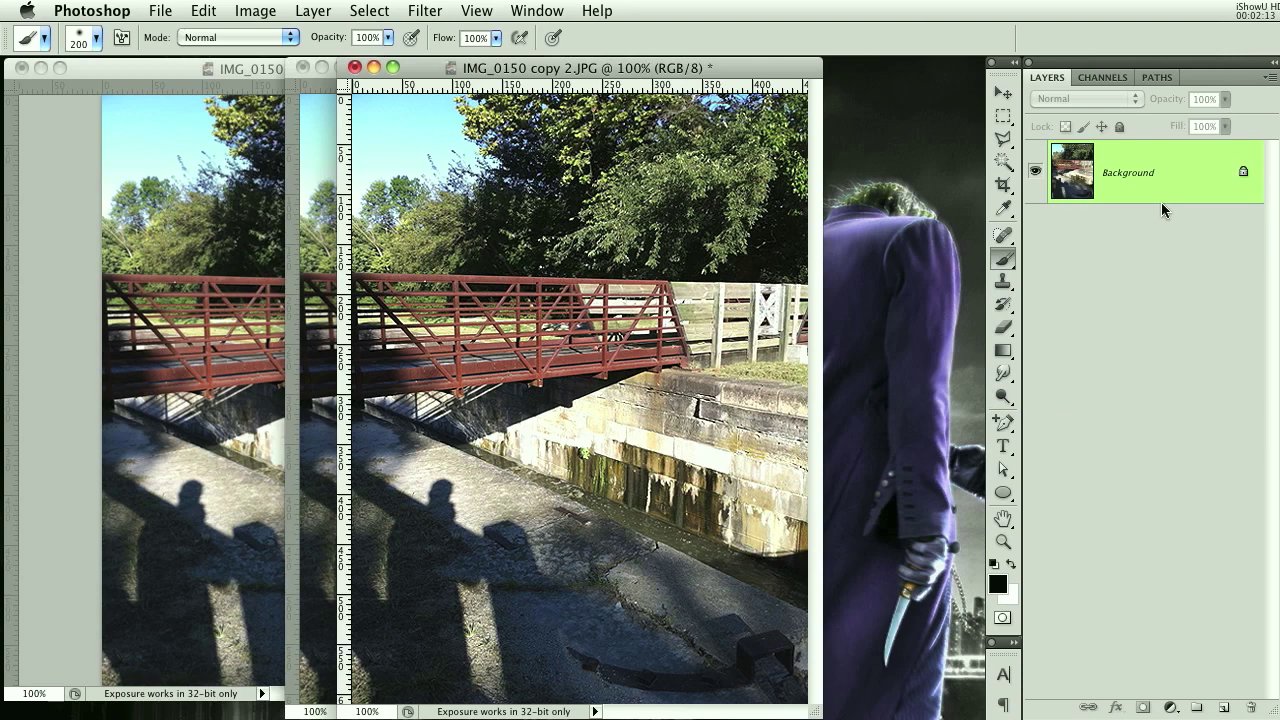
left_click_drag(1130, 163, 1220, 706)
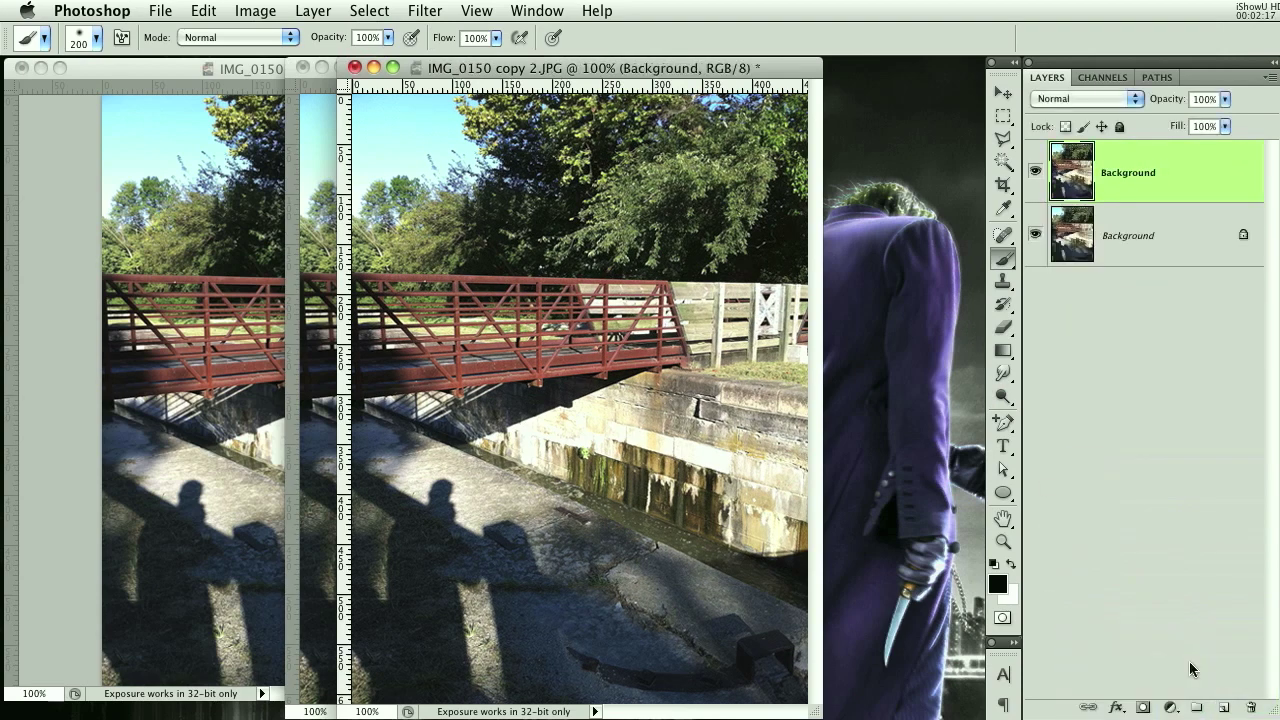
Step: Sharpen the duplicate and paint its mask black and white, then replace it with a fresh Background copy
left_click(432, 10)
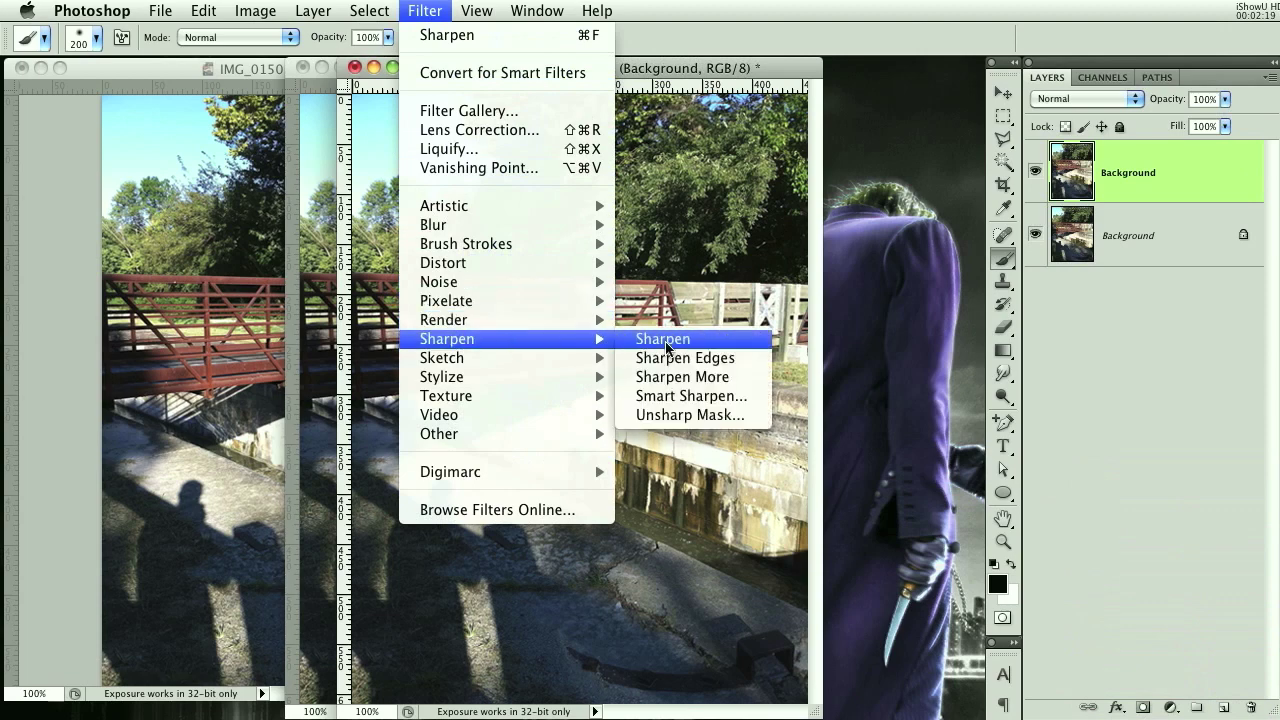
left_click(668, 342)
left_click(1144, 707)
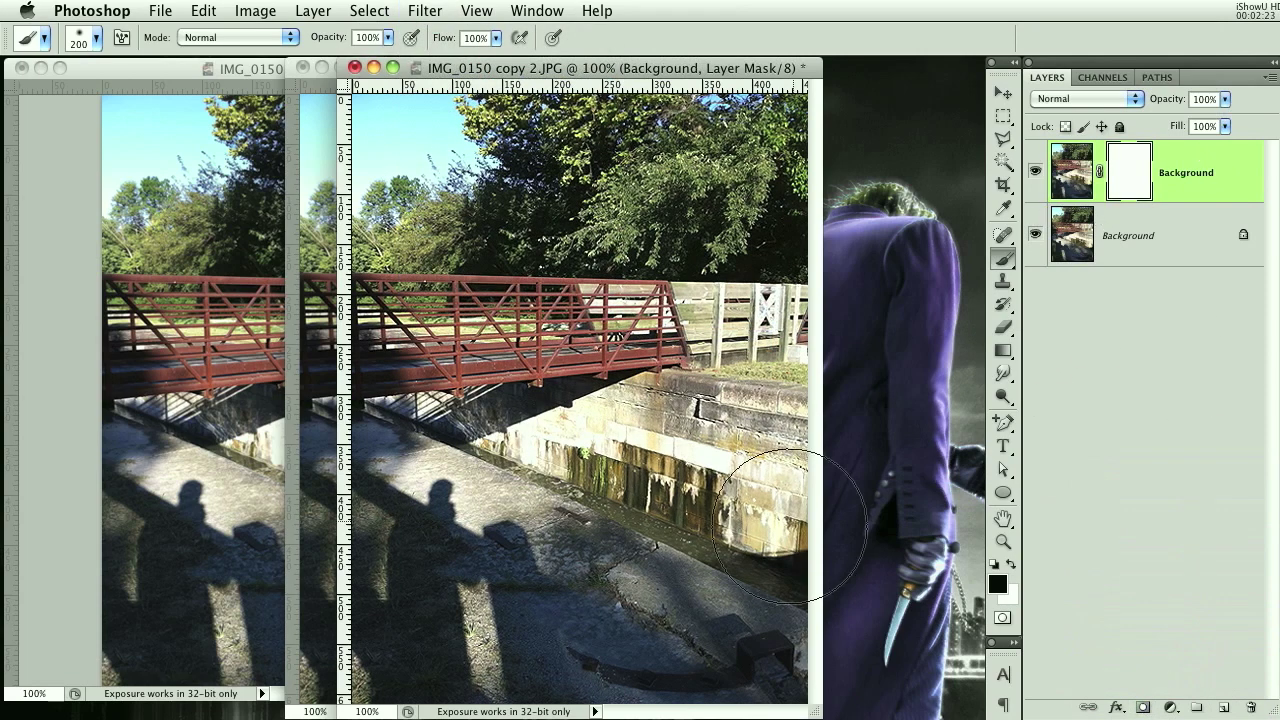
mouse_move(405, 455)
left_mouse_down()
mouse_move(425, 635)
mouse_move(690, 700)
mouse_move(800, 710)
left_mouse_up()
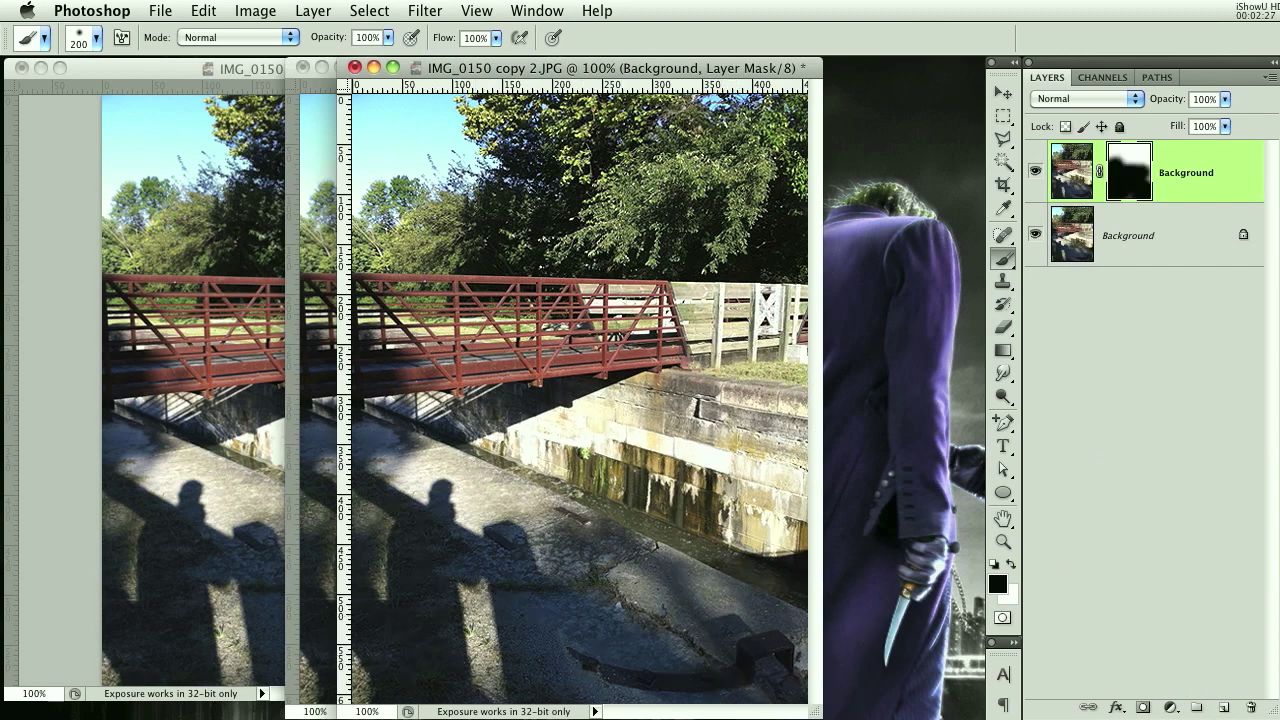
key("x")
left_click_drag(750, 665, 710, 703)
left_click_drag(1210, 199, 1254, 708)
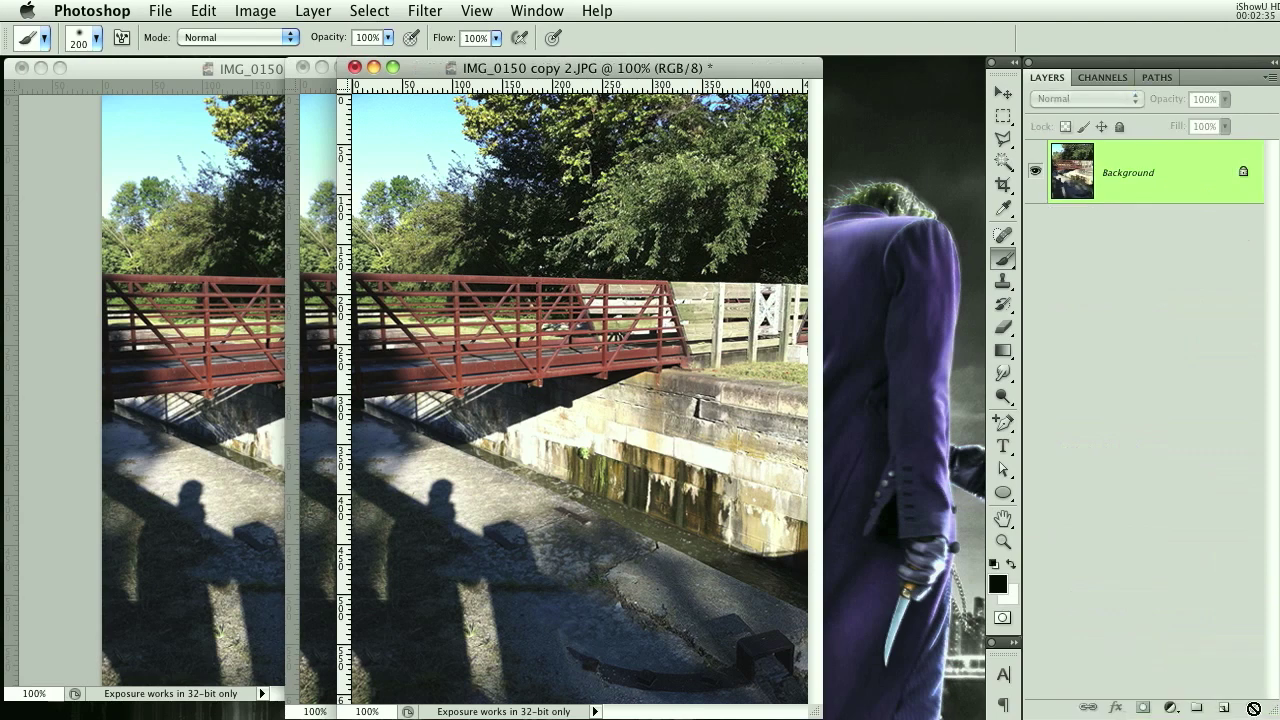
left_click_drag(1165, 193, 1224, 707)
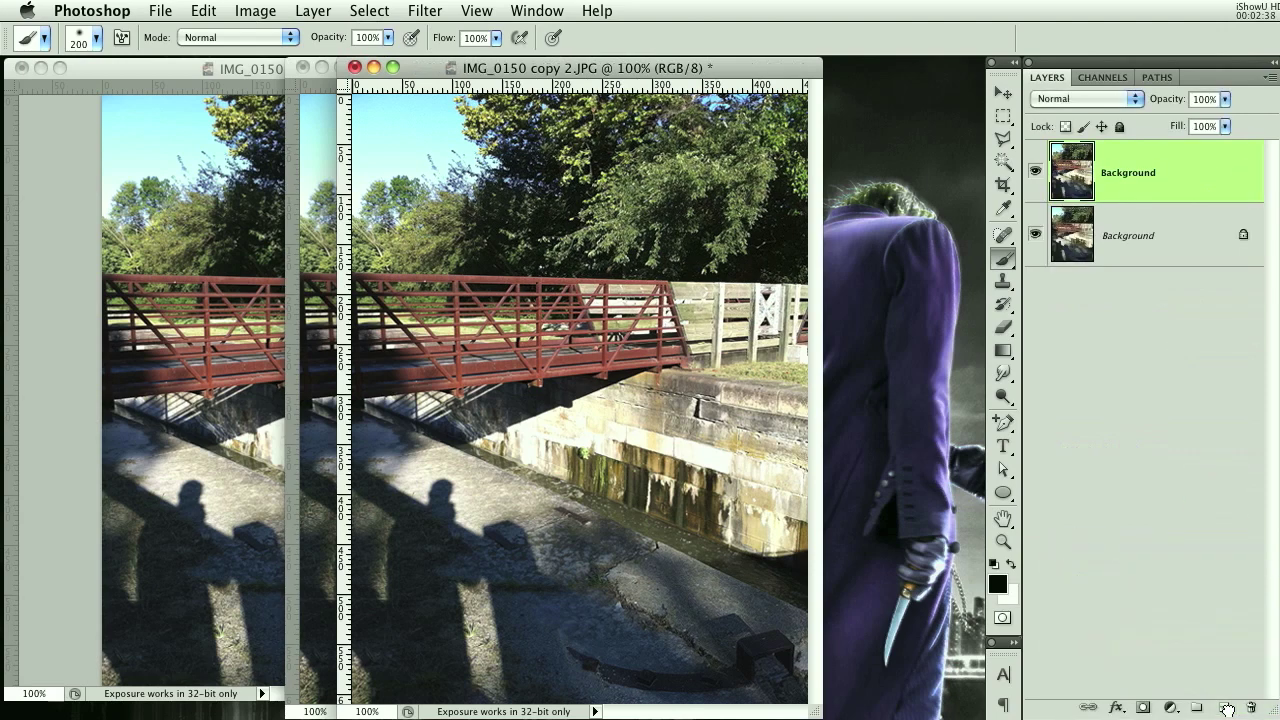
Step: Select the Sharpen Tool from the Blur/Sharpen/Smudge group and enlarge its brush to 100 pixels
left_click(997, 372)
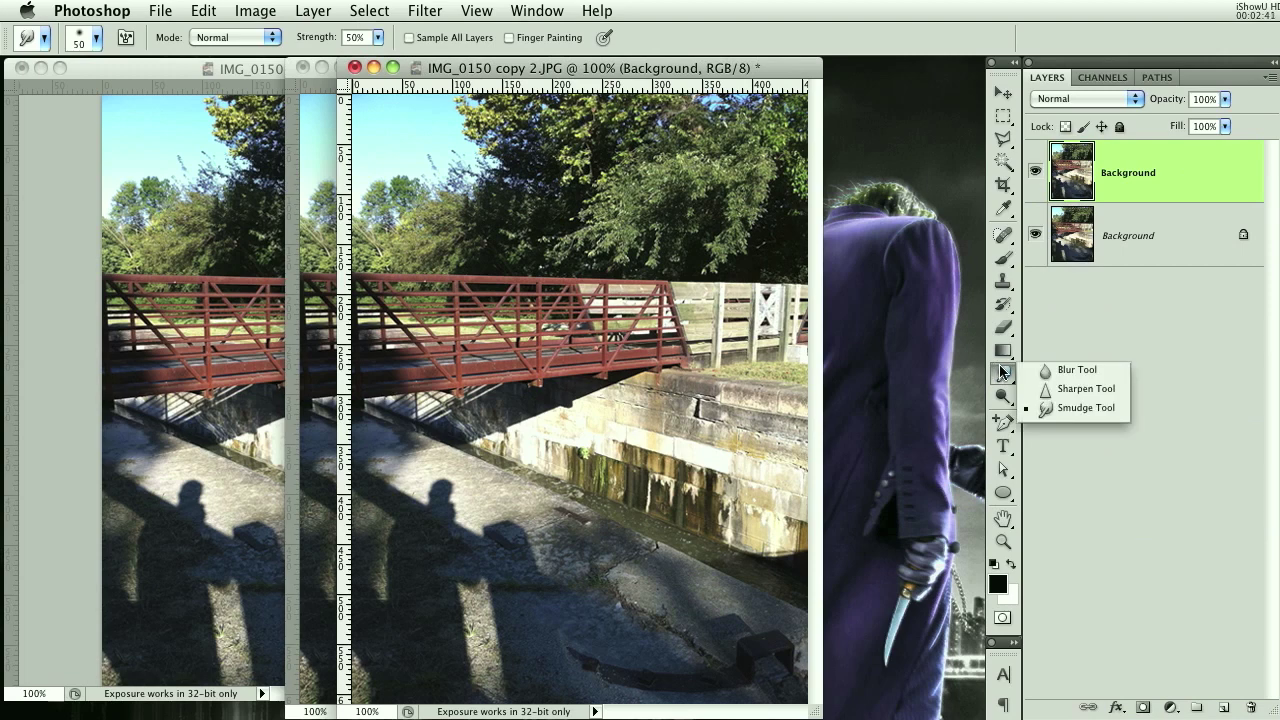
left_click(999, 370)
left_click(1005, 376)
left_click(1003, 349)
left_click(1005, 376)
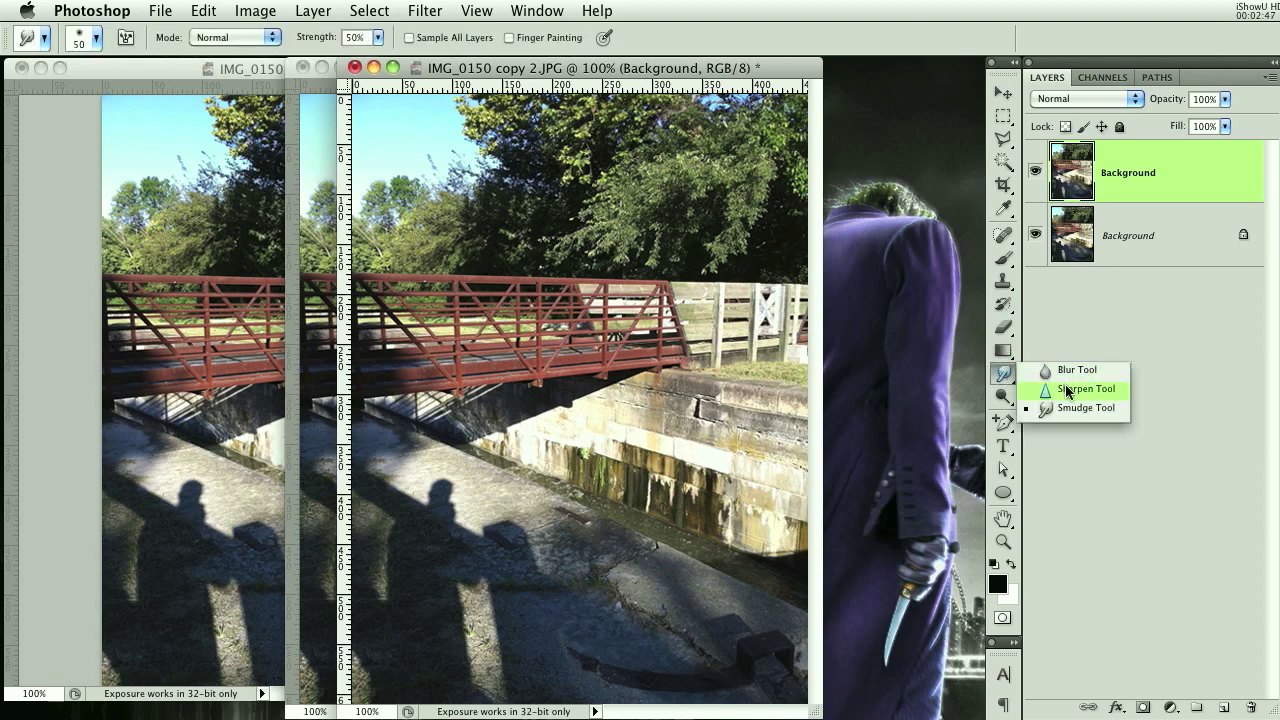
left_click(1067, 389)
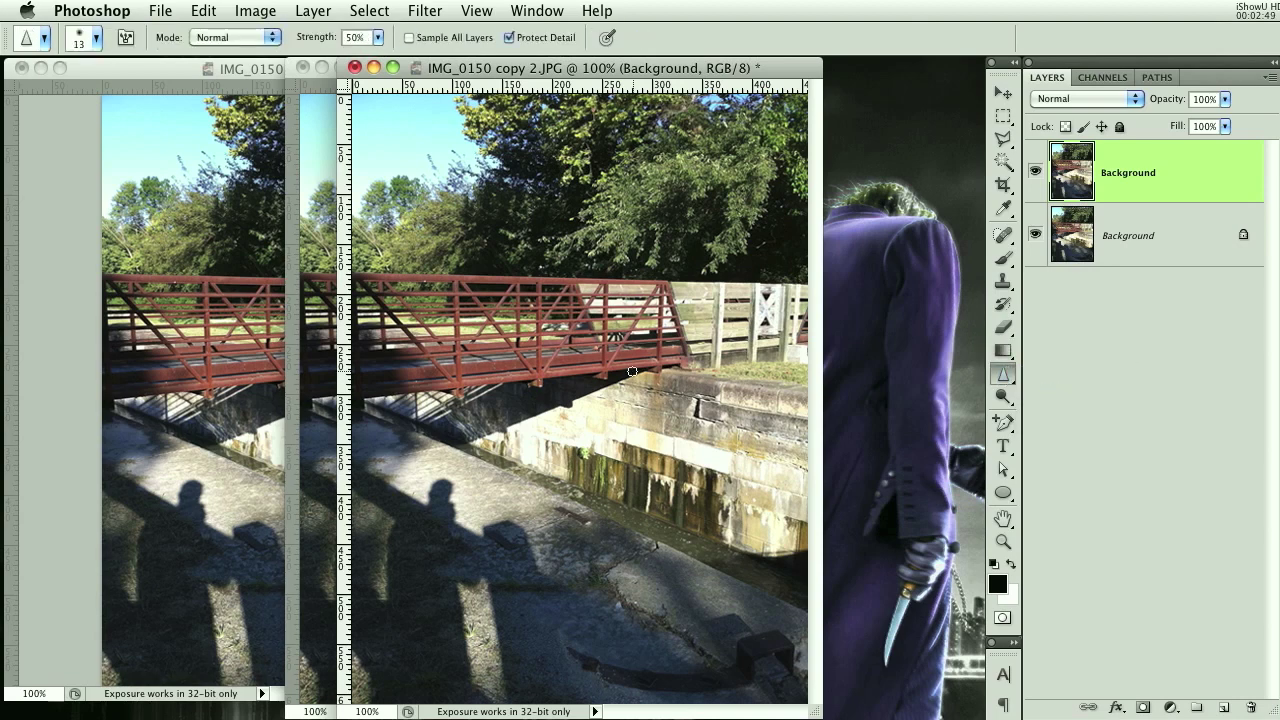
key("bracketright")
key("bracketright")
key("bracketright")
key("bracketright")
key("bracketright")
key("bracketright")
key("bracketright")
key("bracketright")
key("bracketright")
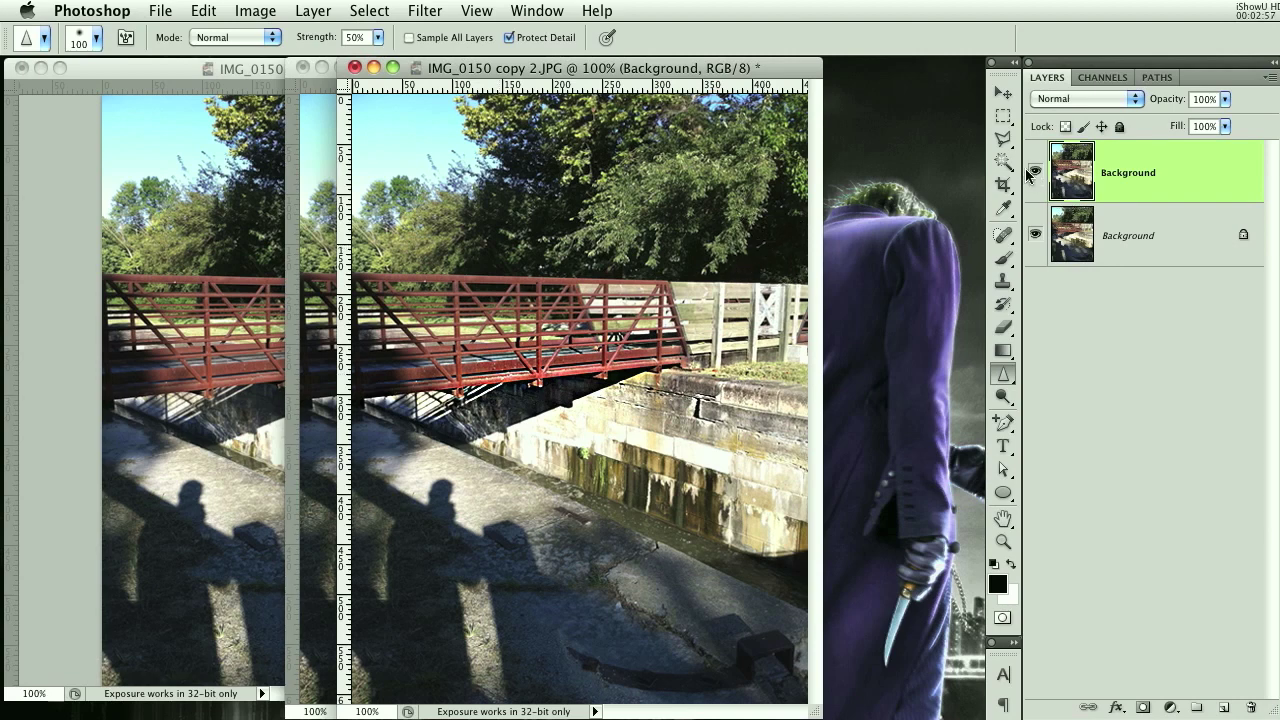
Step: Toggle the top layer's visibility to compare the brushed sharpening, leaving it shown
left_click(1034, 172)
left_click(1034, 172)
left_click(1034, 172)
left_click(1034, 172)
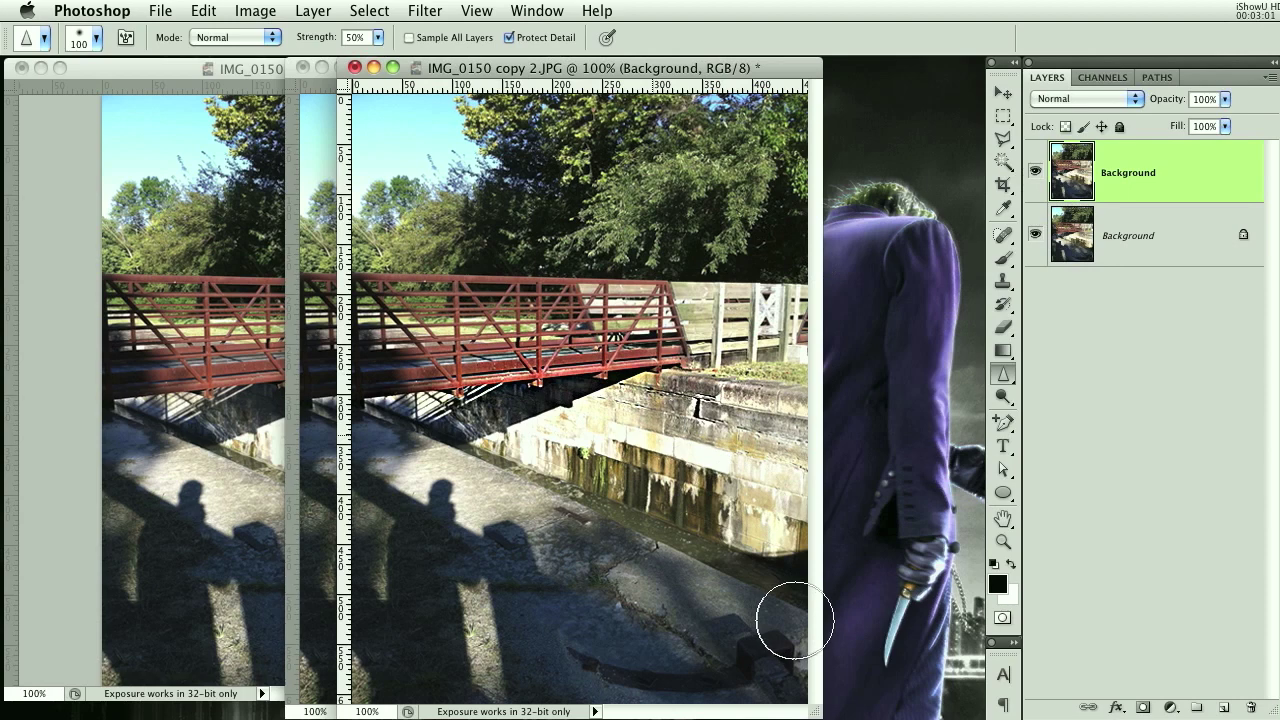